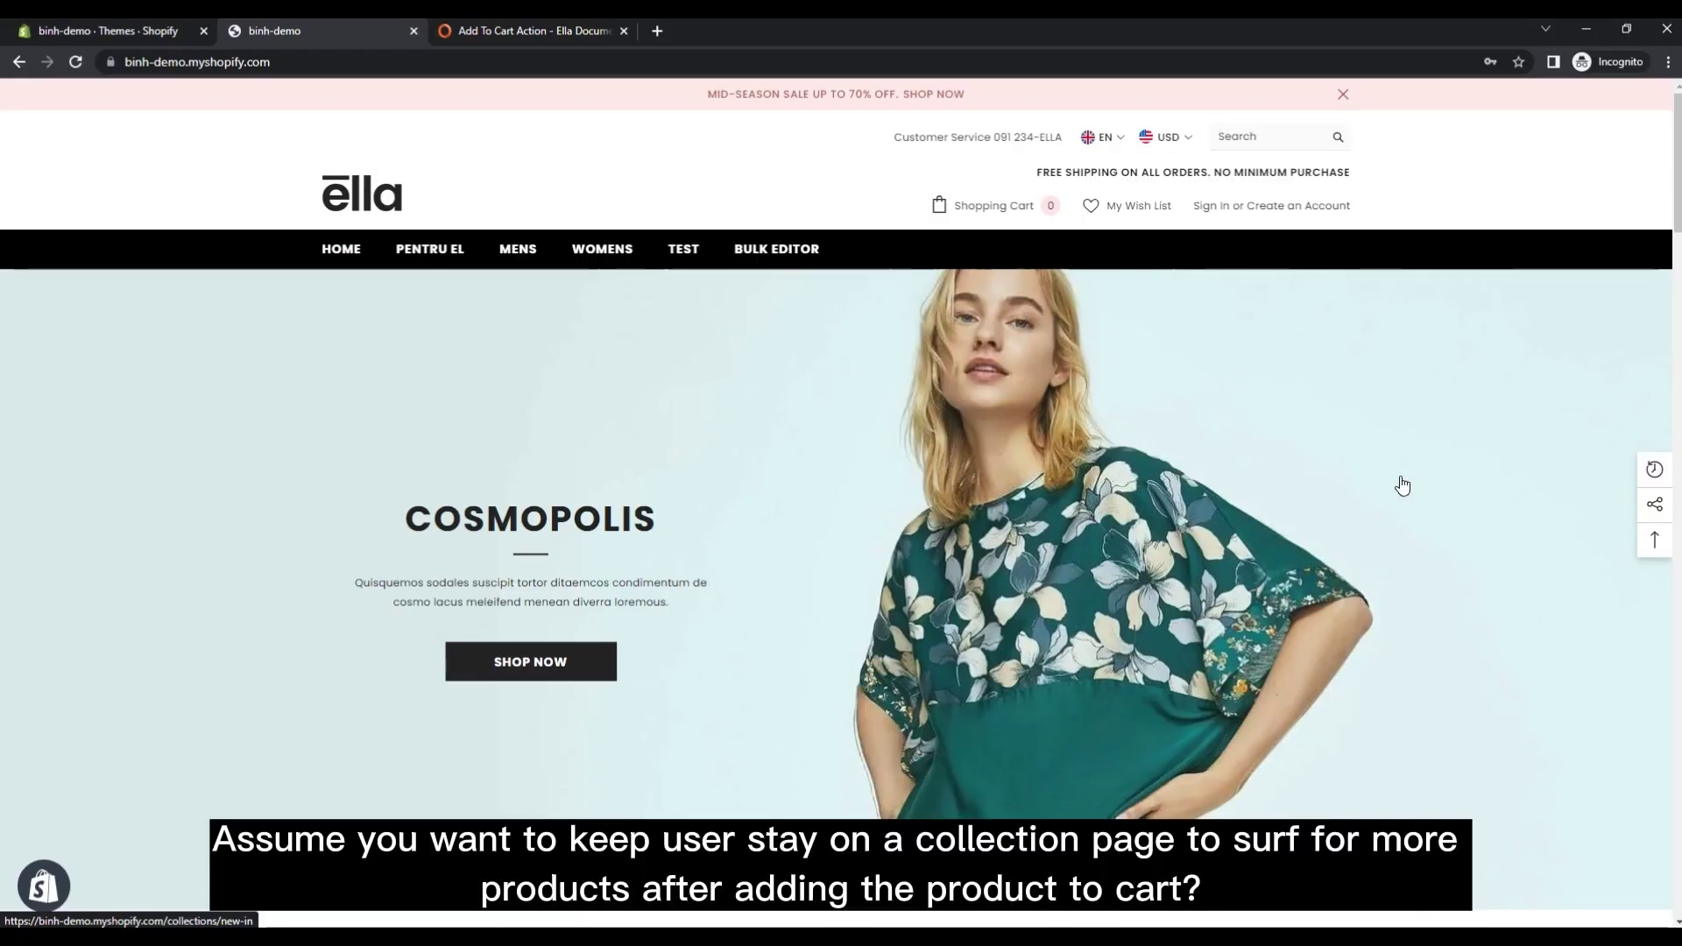
- Add the white XS Dinterdum Pretium Condimento from New Arrivals to the cart, landing on the cart page
{"action": "scroll", "coordinate": [1403, 485], "scroll_direction": "down", "scroll_amount": 10}
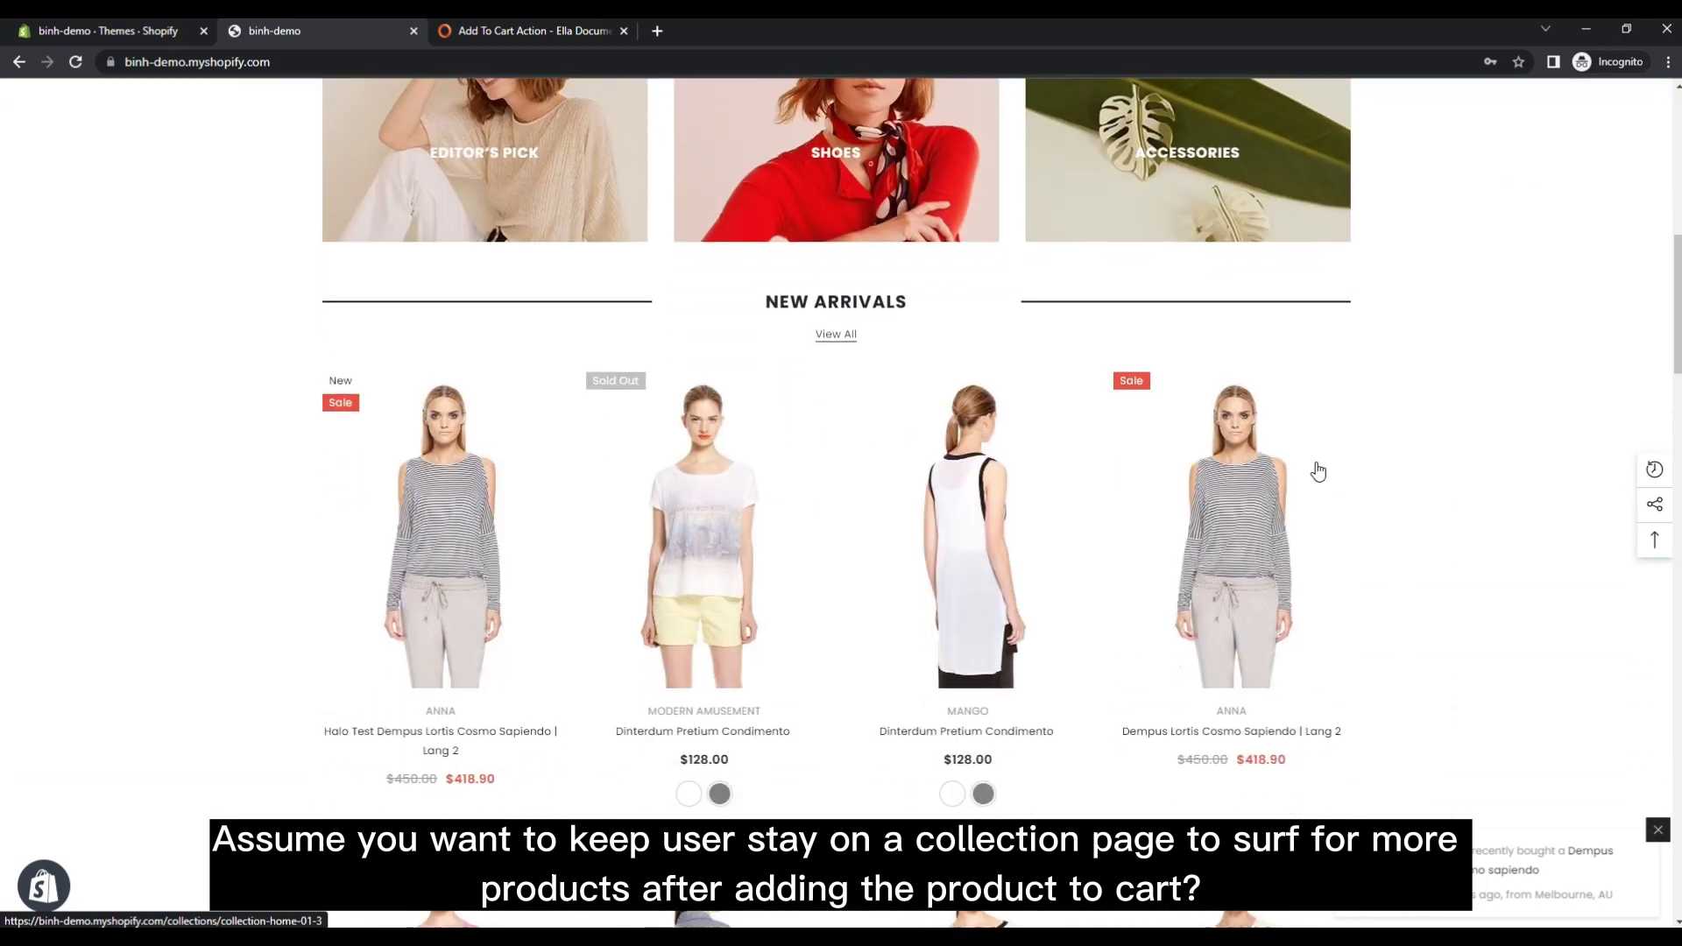
{"action": "left_click", "coordinate": [983, 481]}
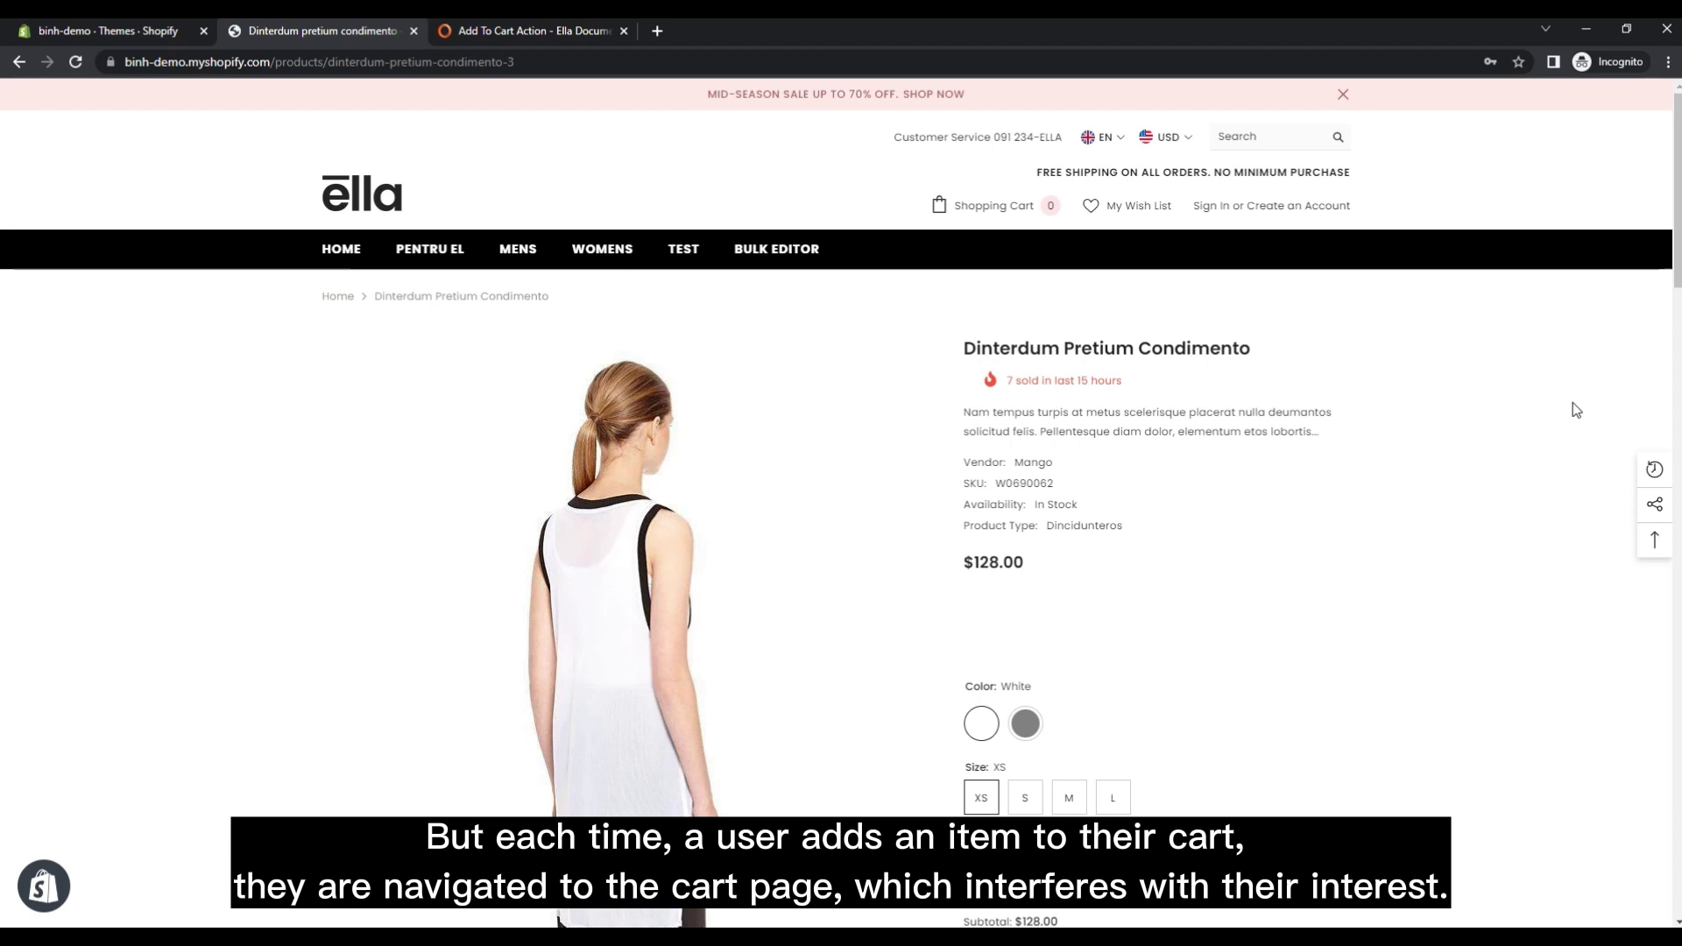
{"action": "scroll", "coordinate": [1459, 478], "scroll_direction": "down", "scroll_amount": 3}
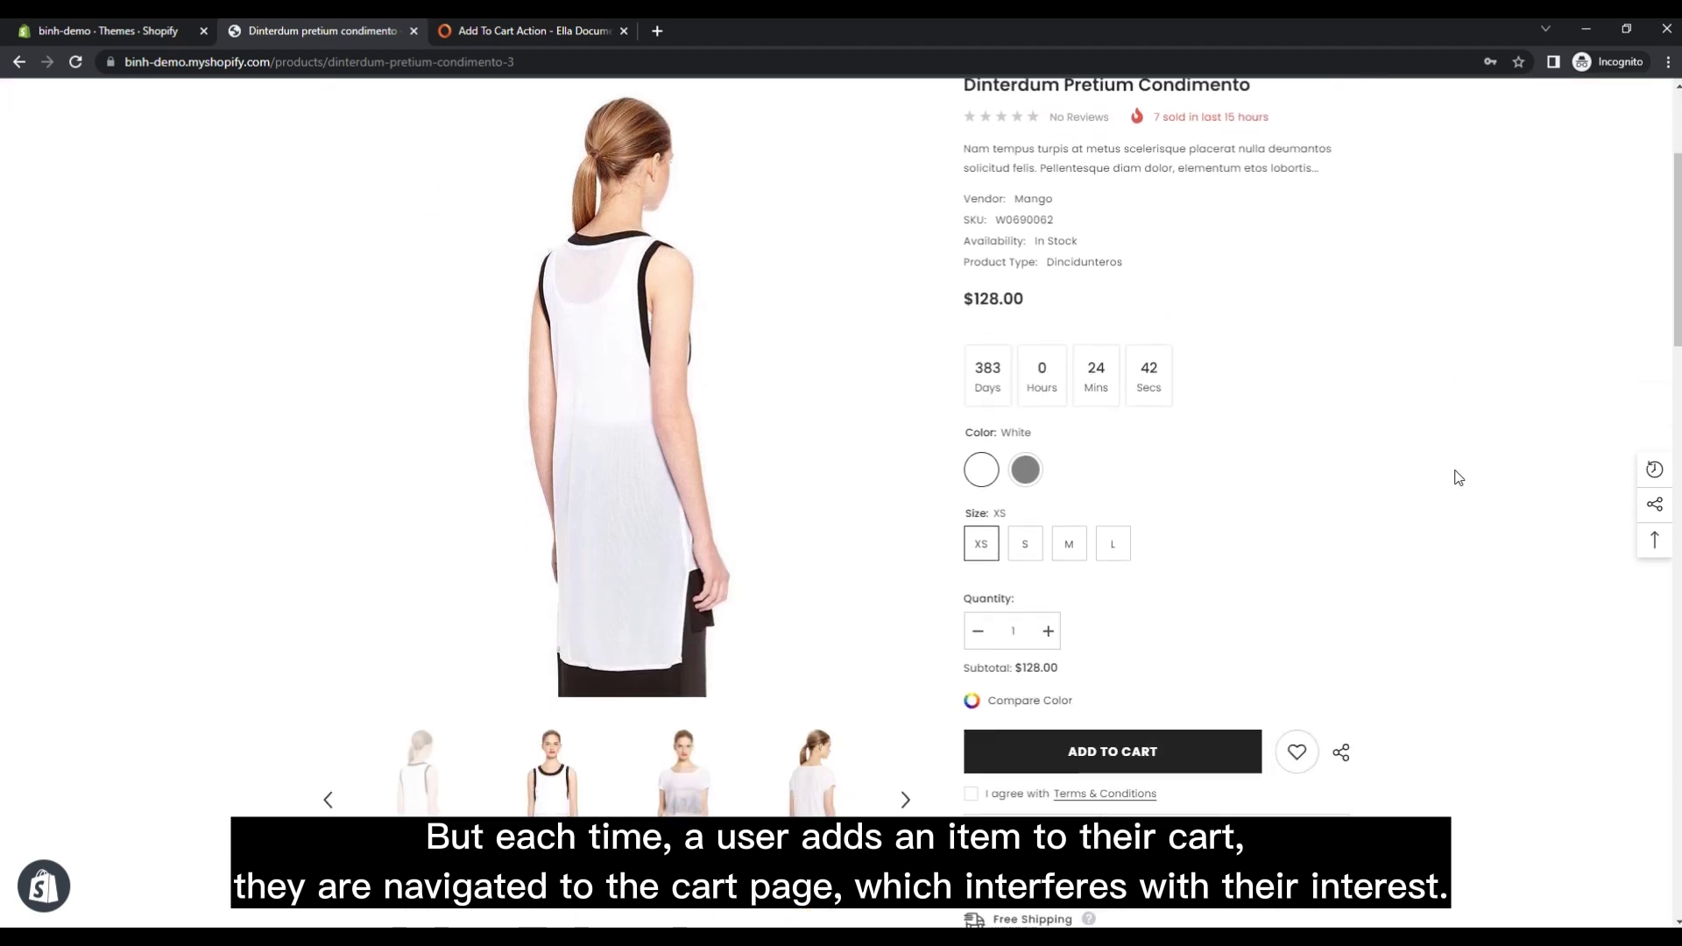
{"action": "scroll", "coordinate": [1459, 478], "scroll_direction": "down", "scroll_amount": 1}
{"action": "scroll", "coordinate": [1454, 474], "scroll_direction": "up", "scroll_amount": 2}
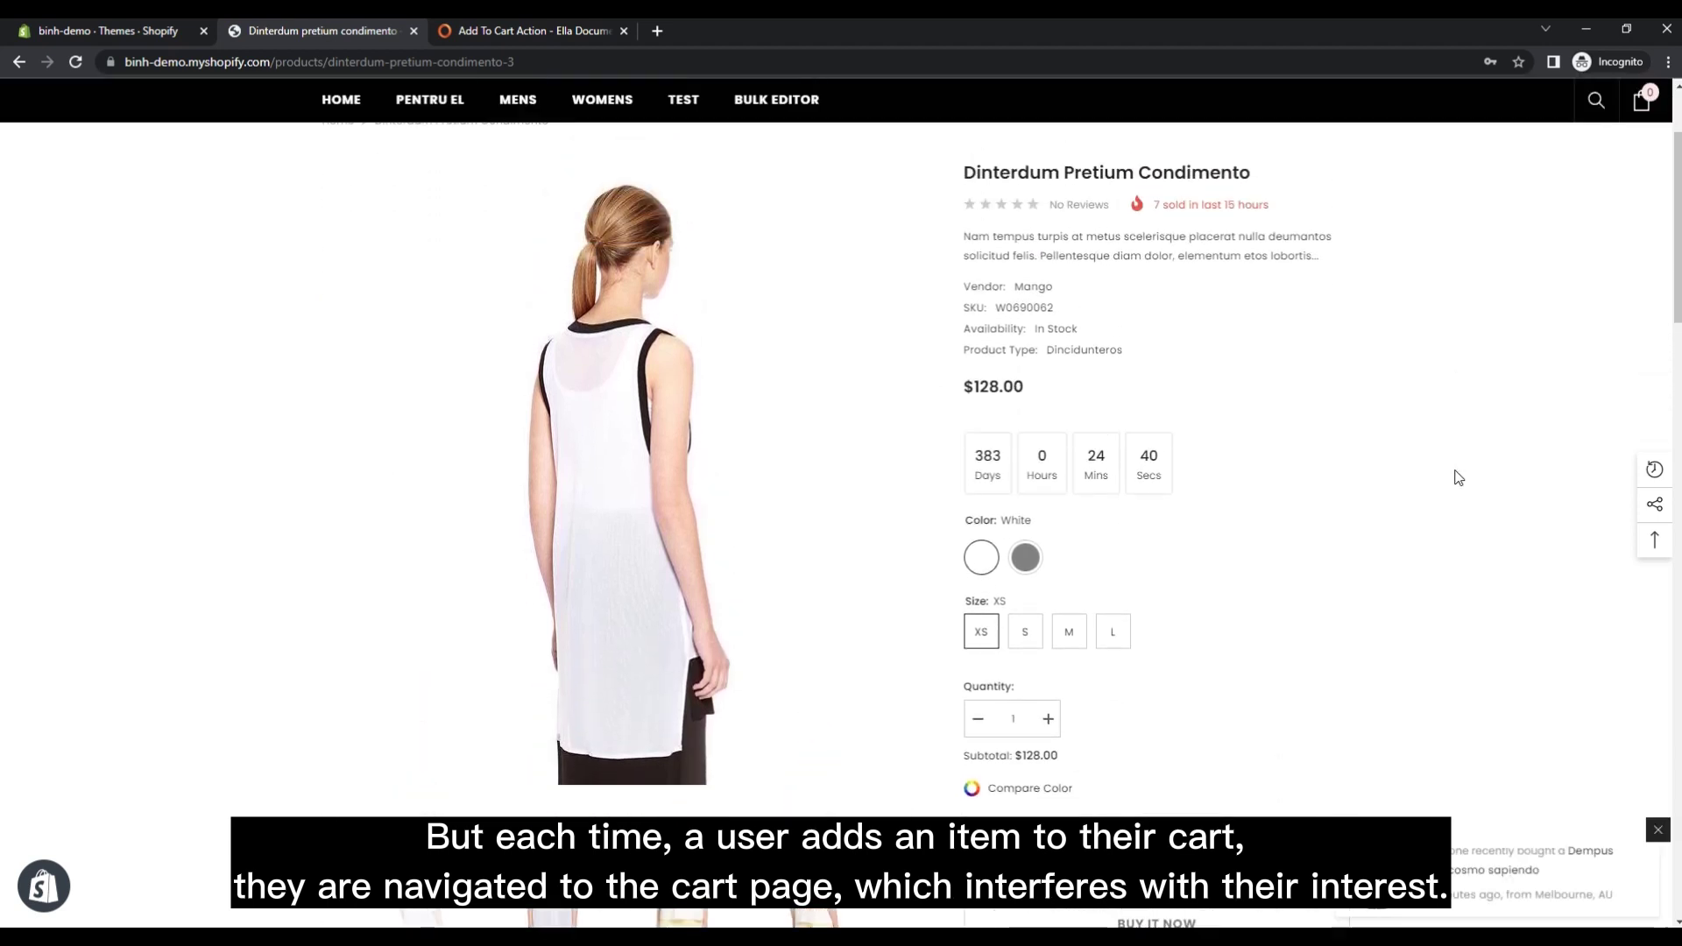
{"action": "scroll", "coordinate": [1397, 524], "scroll_direction": "down", "scroll_amount": 1}
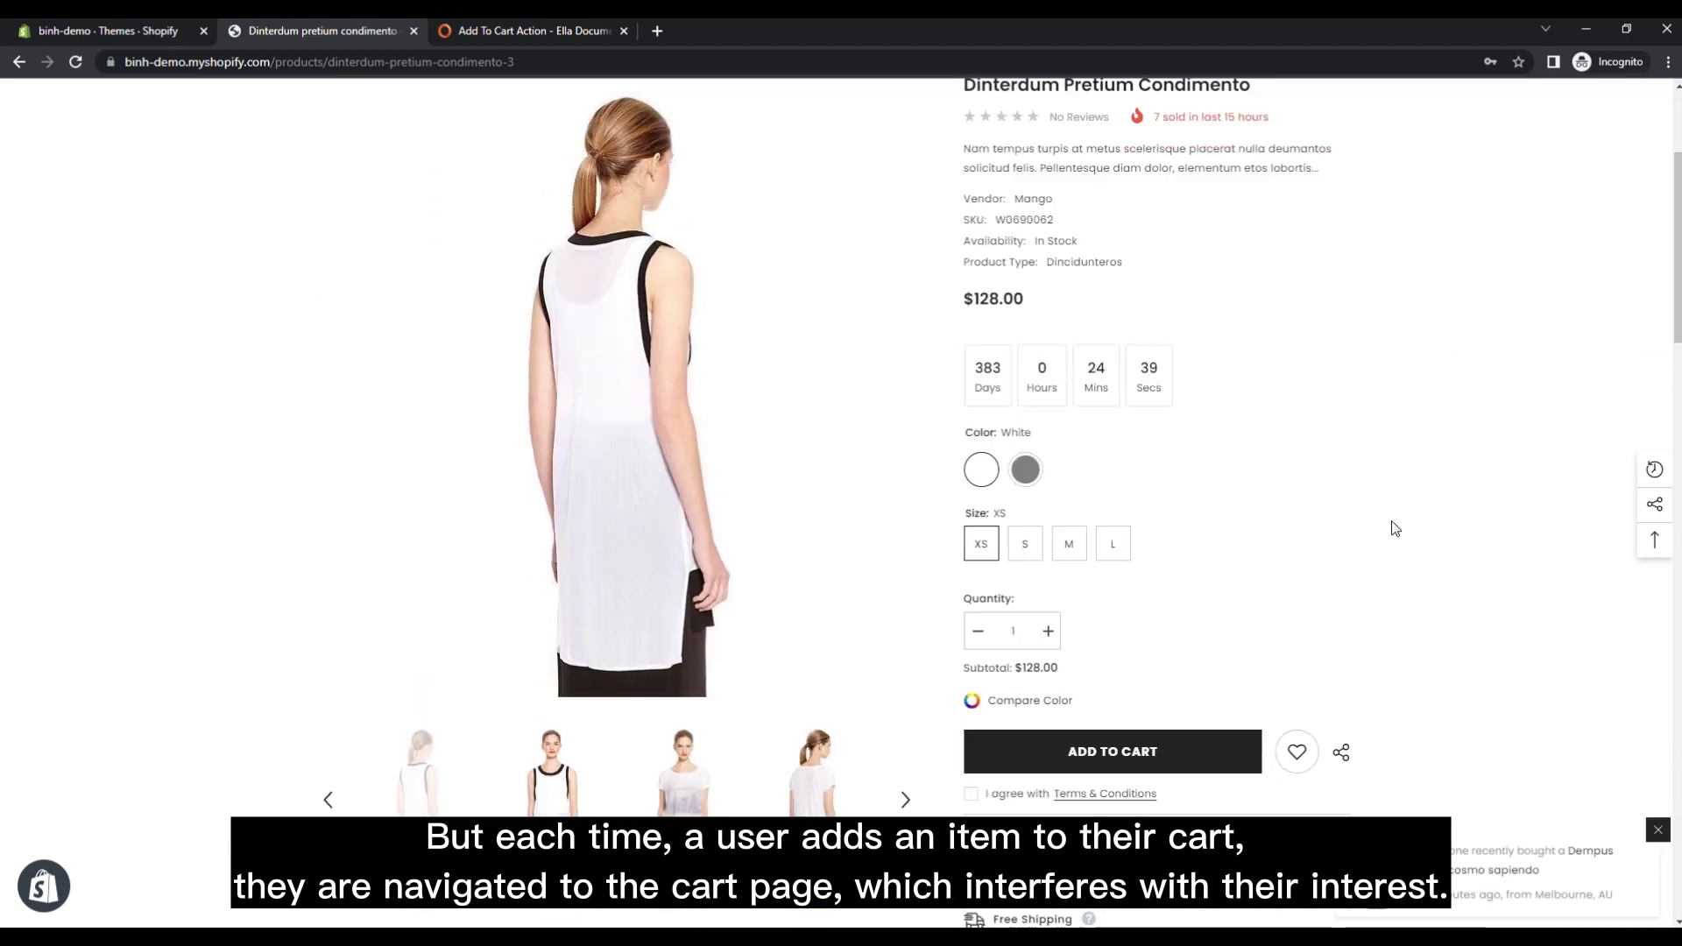
{"action": "left_click", "coordinate": [1126, 766]}
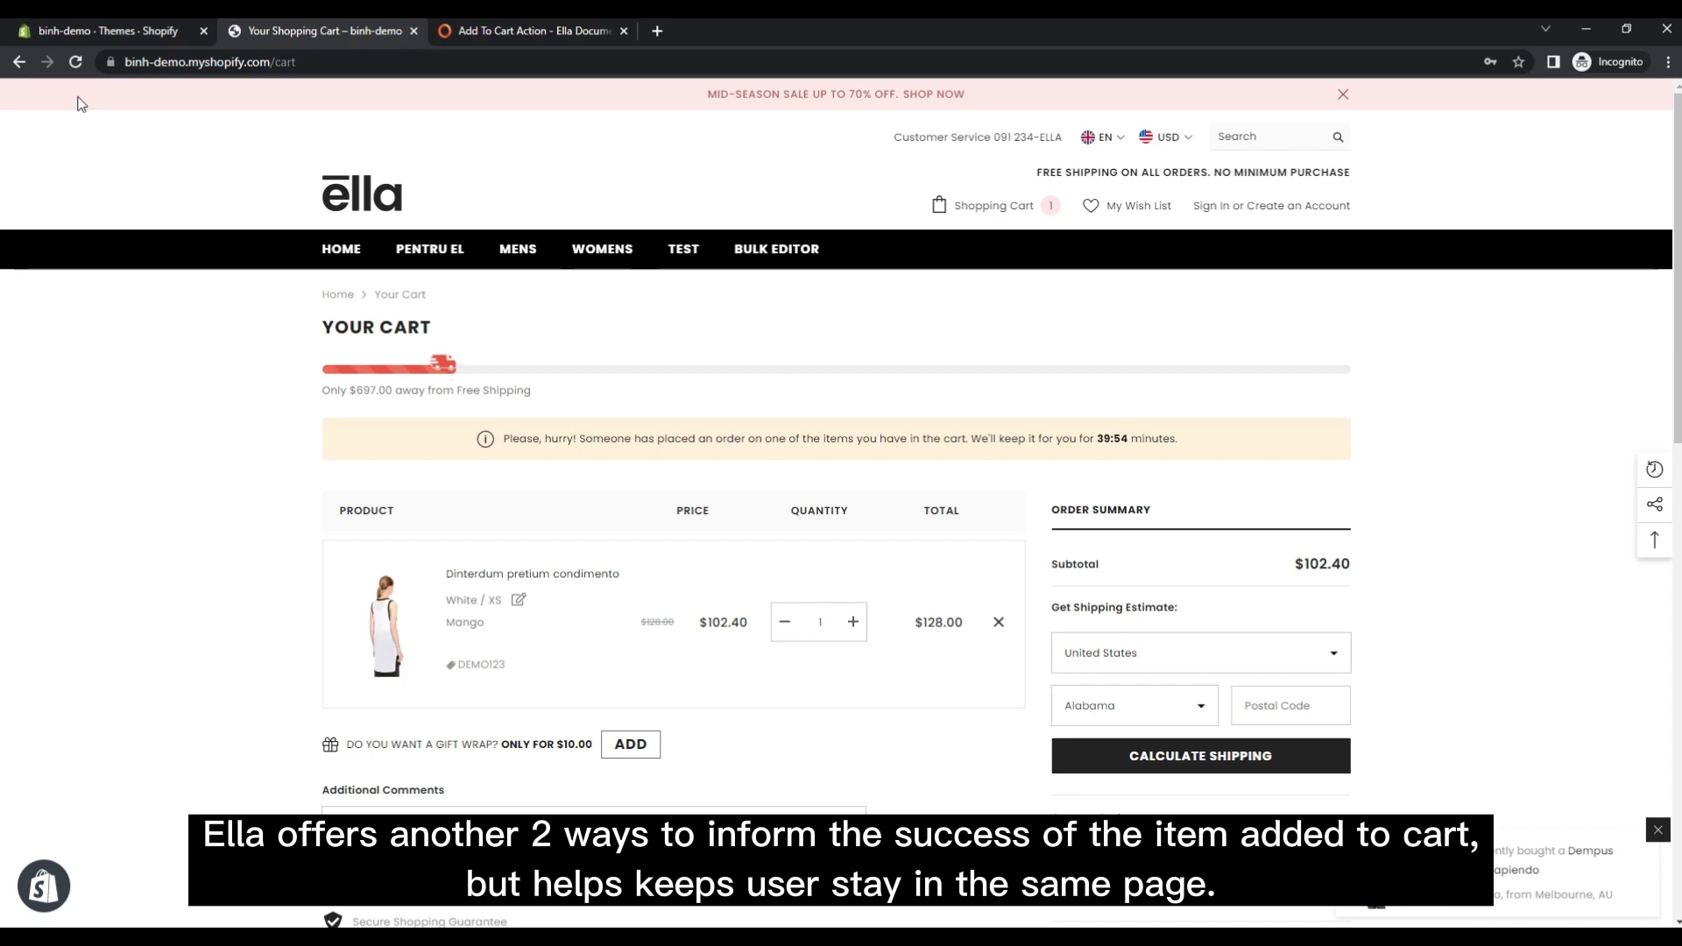
- Open the live Ella-6.4.1-theme-source theme in the theme editor from the Themes page
{"action": "left_click", "coordinate": [91, 29]}
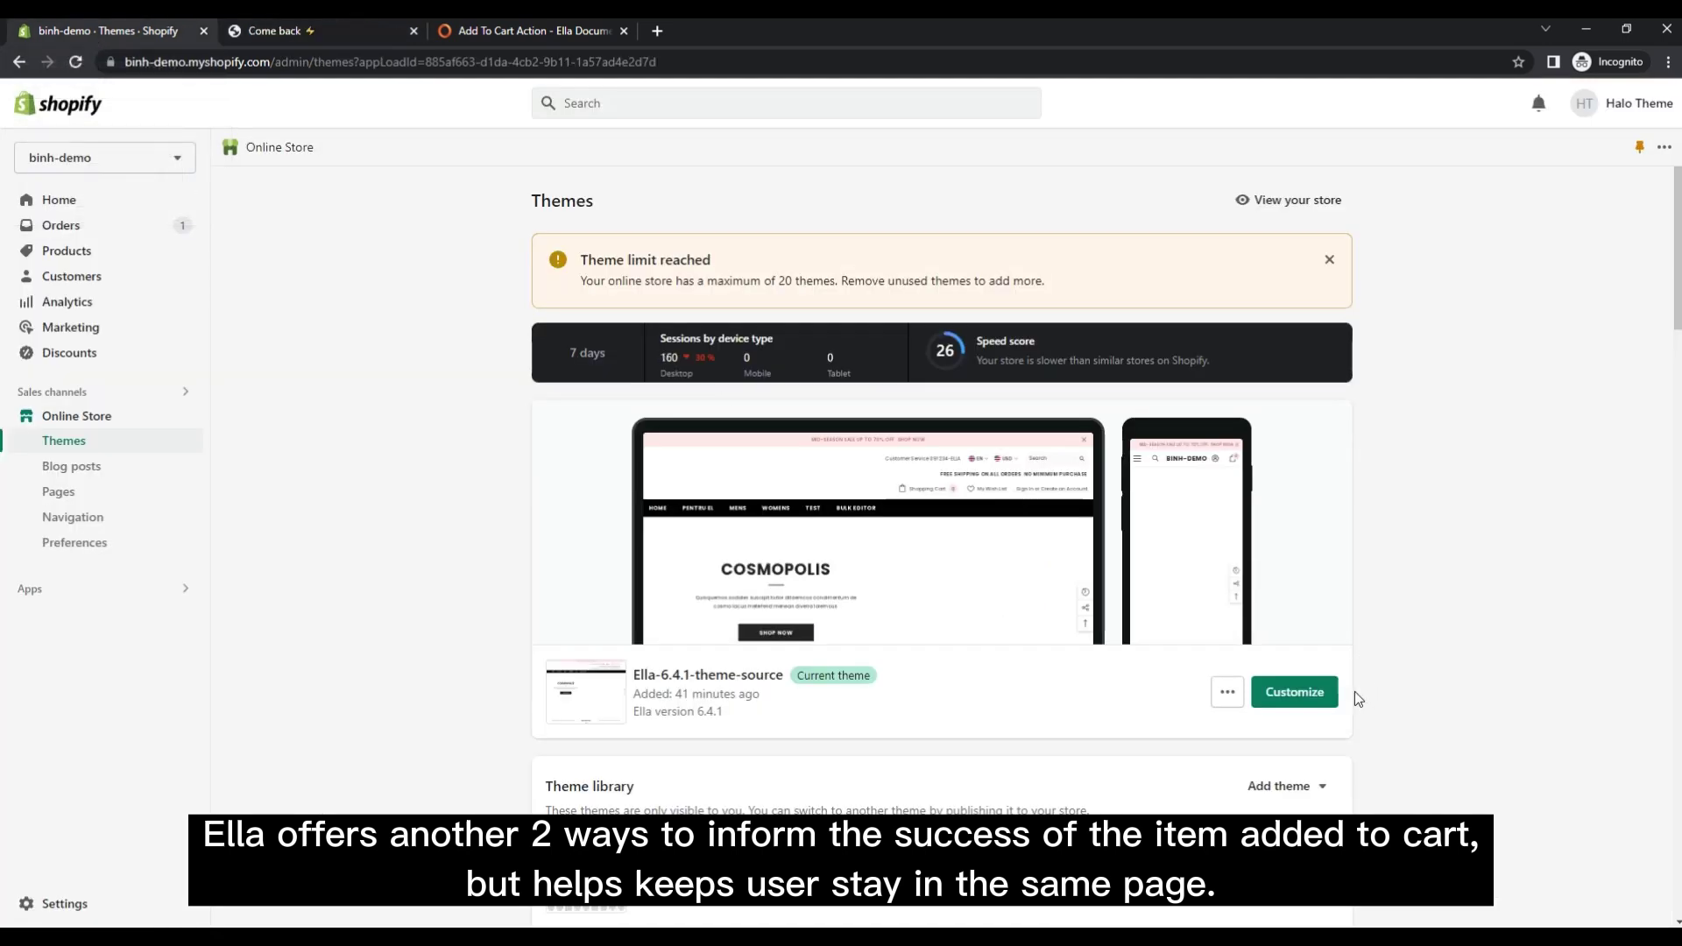
{"action": "left_click", "coordinate": [1292, 699]}
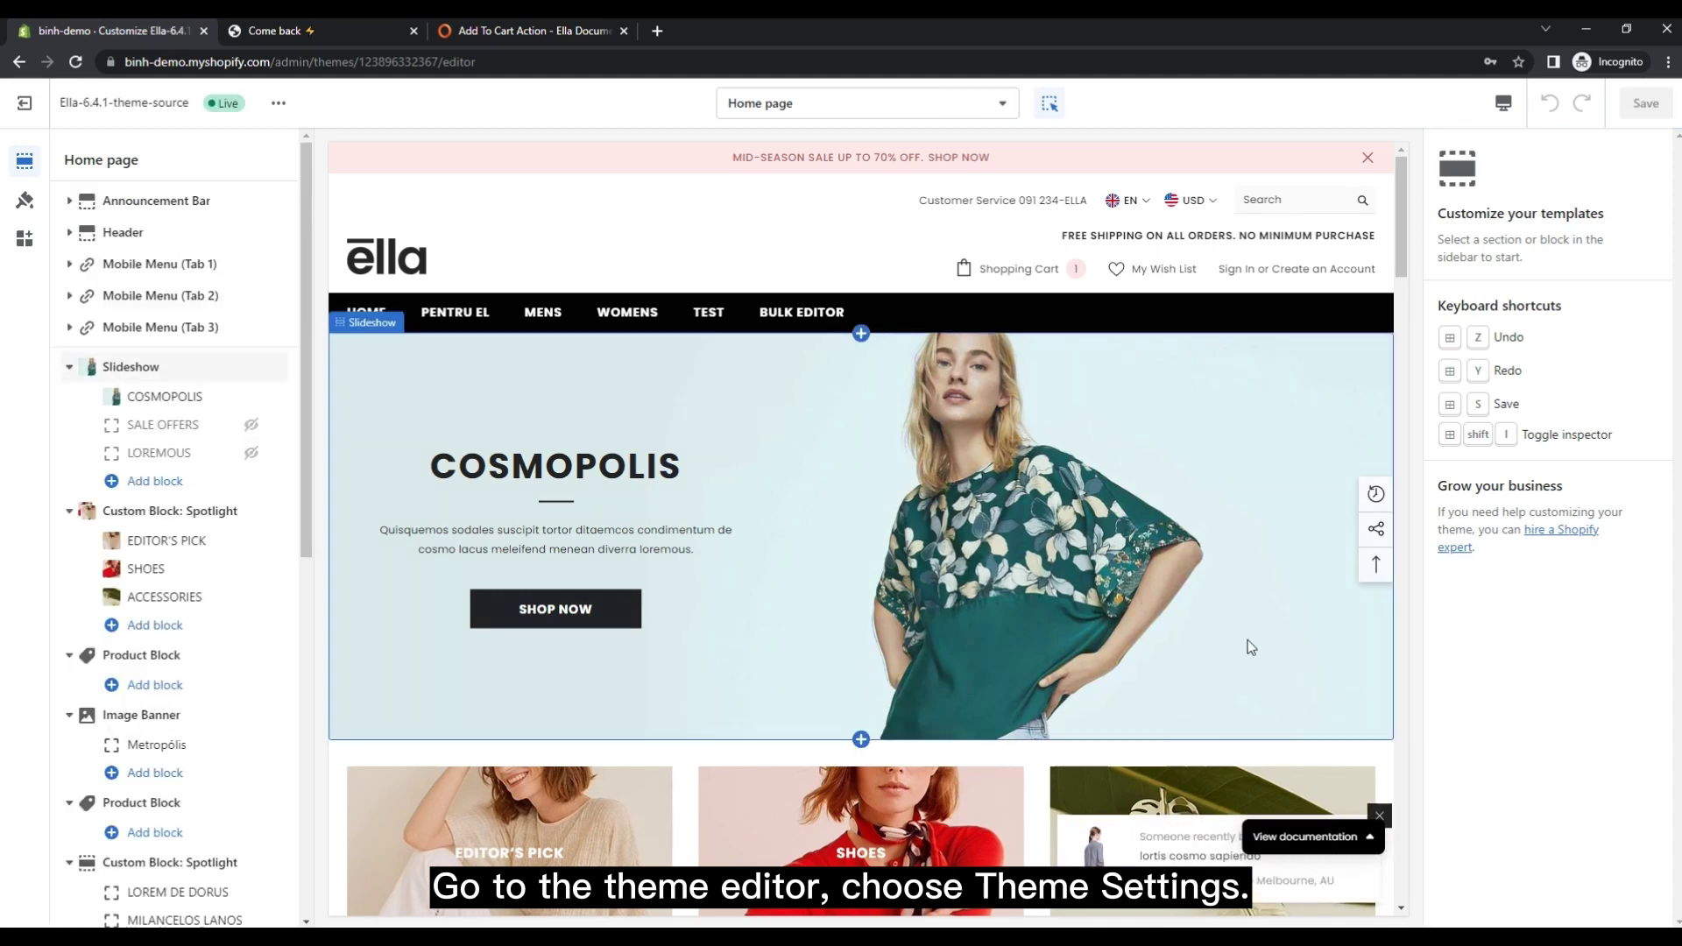
{"action": "scroll", "coordinate": [863, 600], "scroll_direction": "down", "scroll_amount": 1}
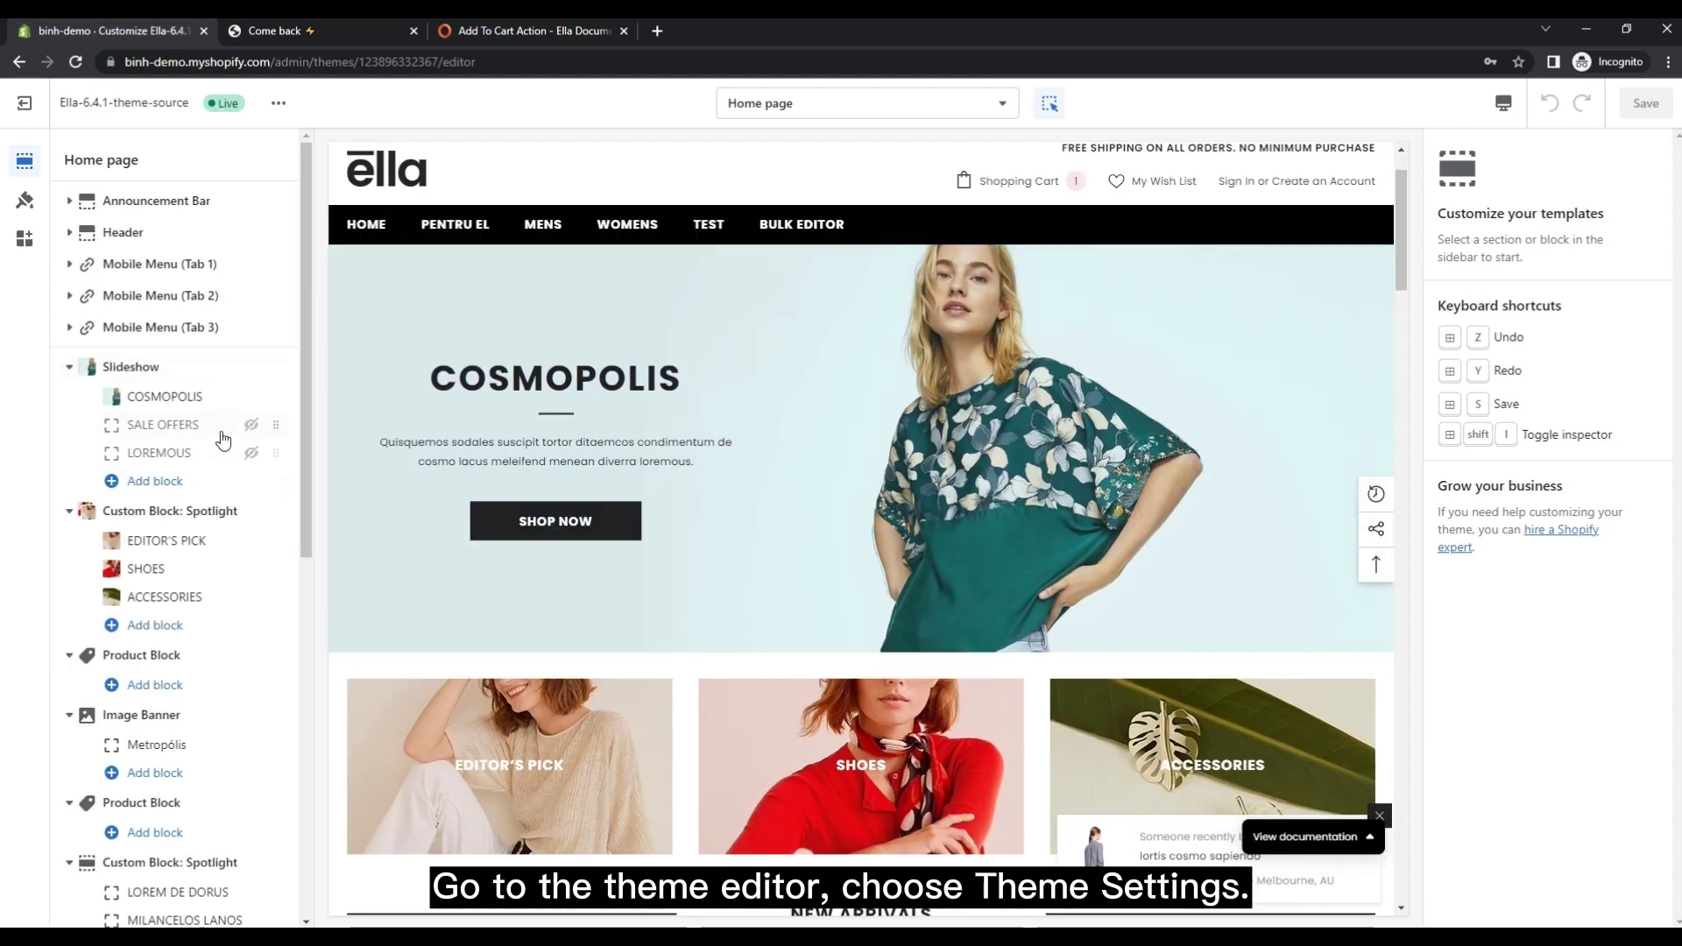
{"action": "scroll", "coordinate": [210, 438], "scroll_direction": "down", "scroll_amount": 1}
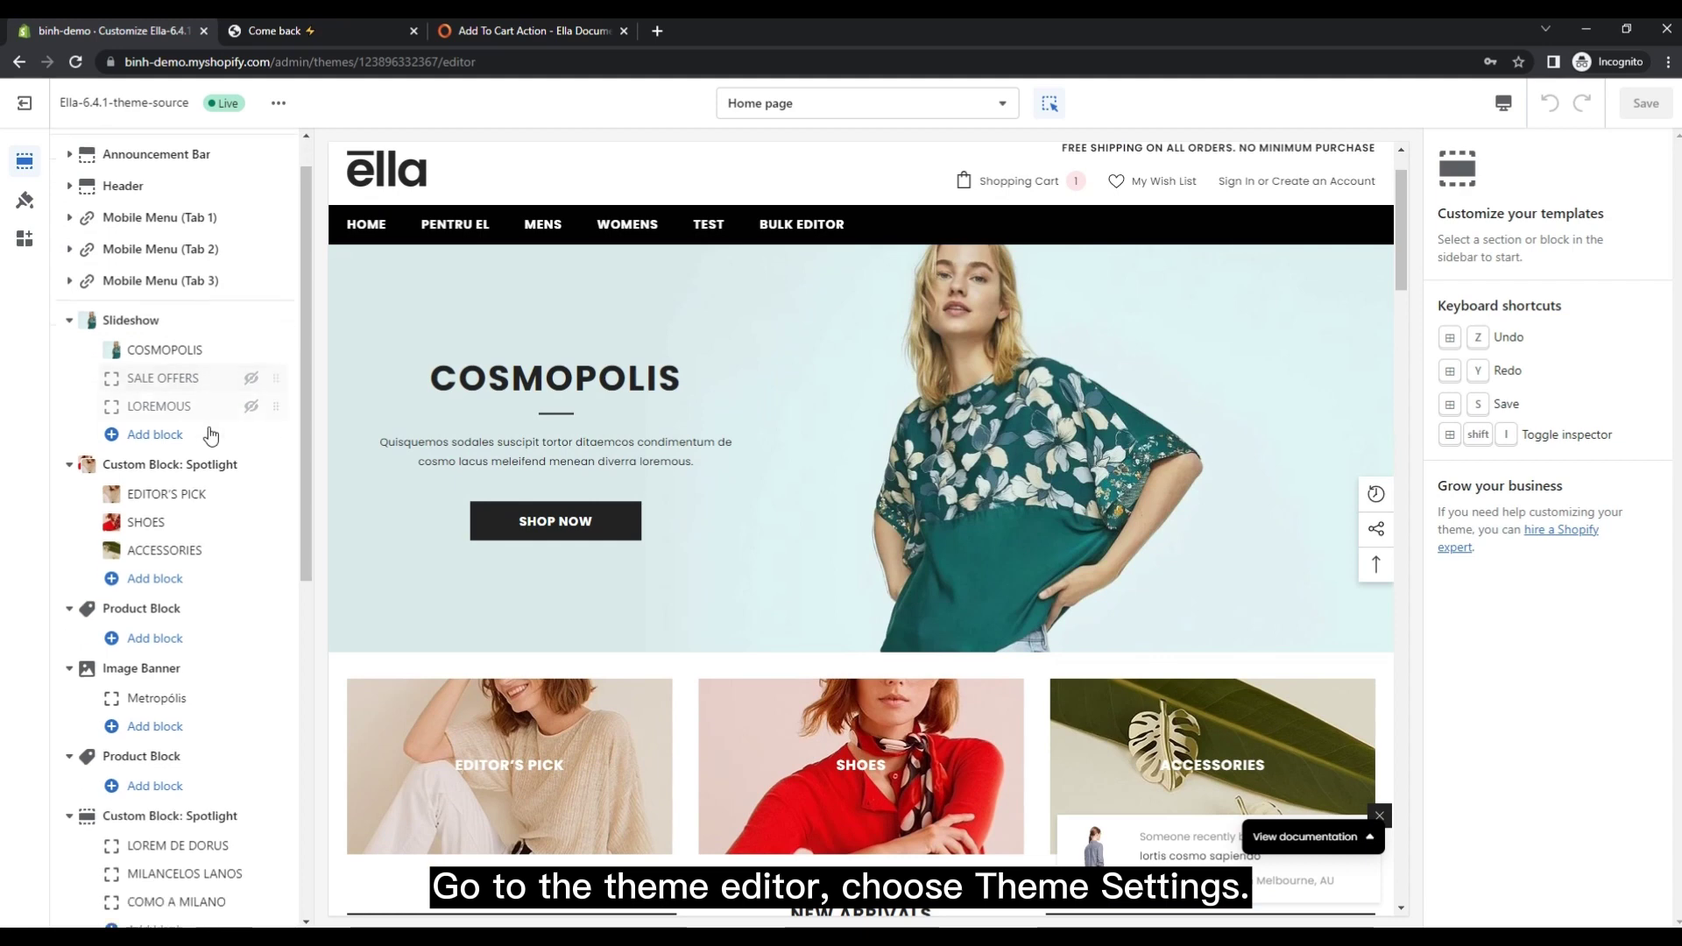
- Expand Theme settings > General and scroll down to Add To Cart Action, currently Redirect To Cart Page
{"action": "left_click", "coordinate": [26, 201]}
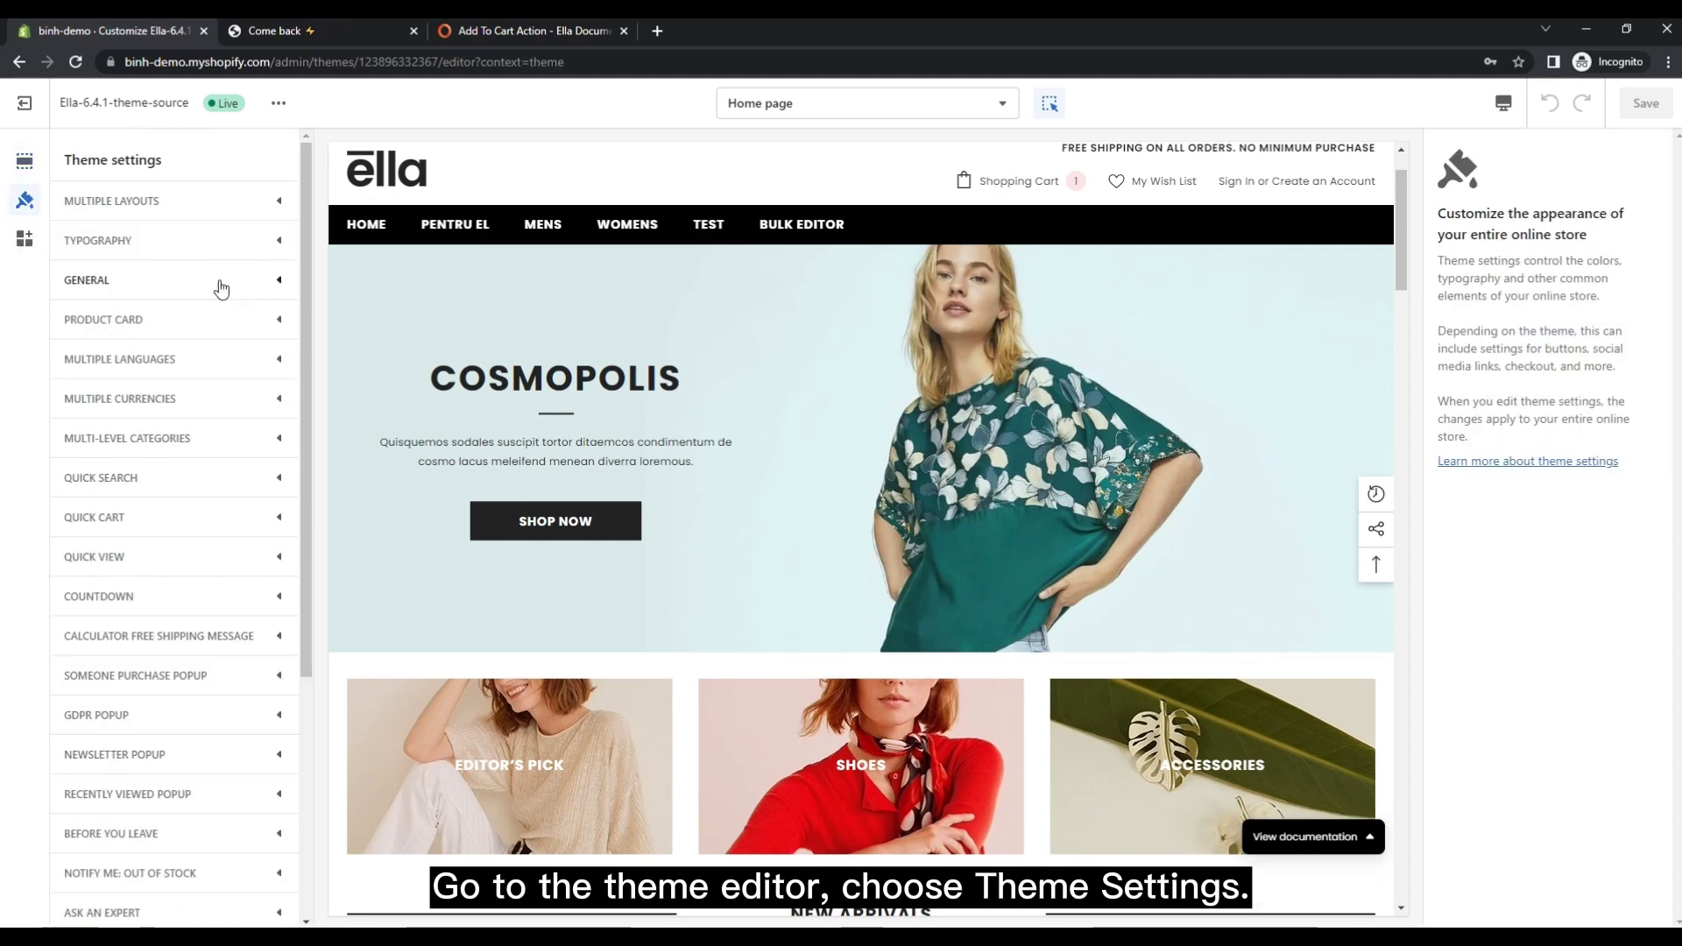
{"action": "left_click", "coordinate": [221, 287]}
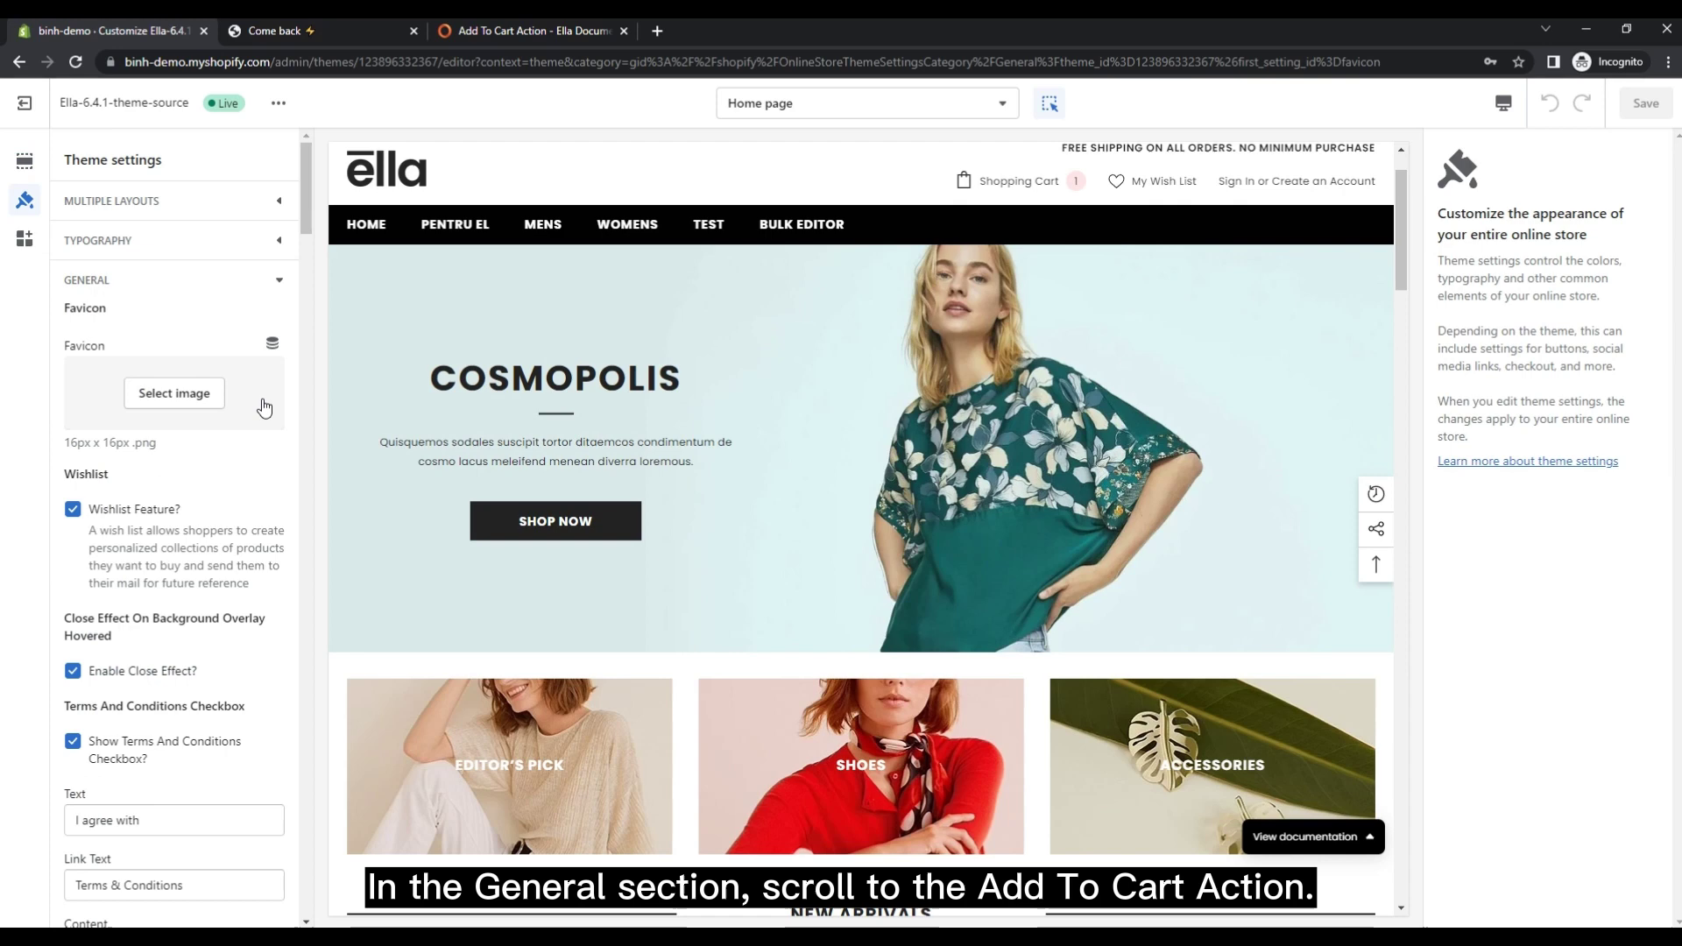
{"action": "scroll", "coordinate": [289, 538], "scroll_direction": "down", "scroll_amount": 4}
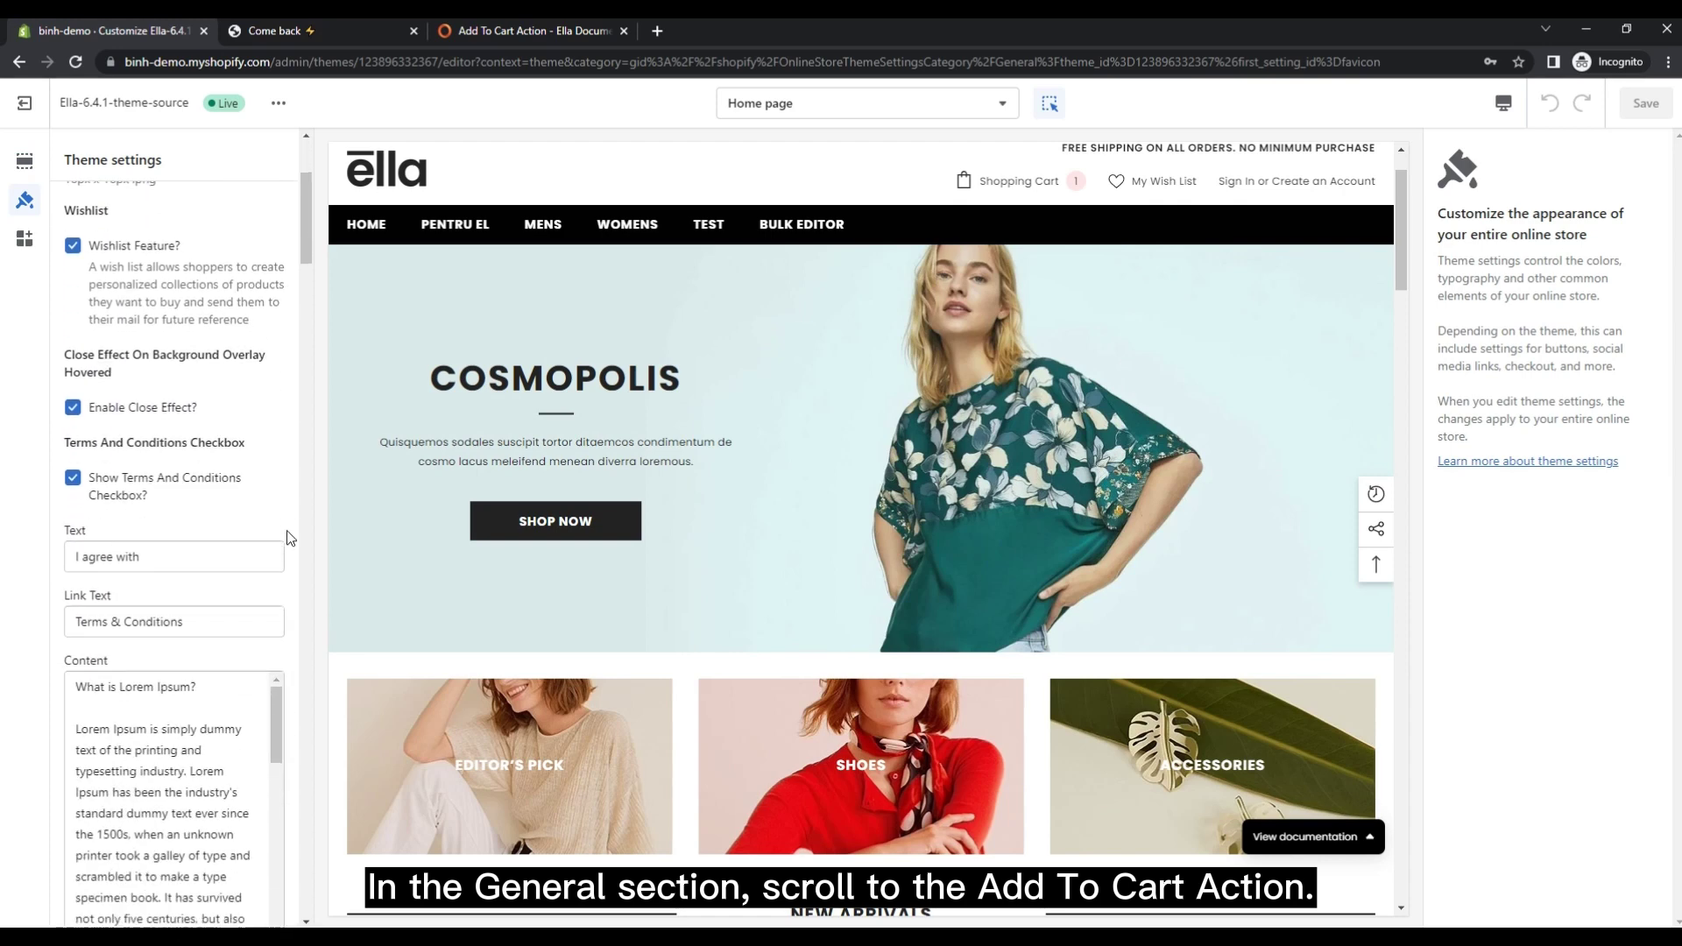
{"action": "scroll", "coordinate": [289, 538], "scroll_direction": "down", "scroll_amount": 9}
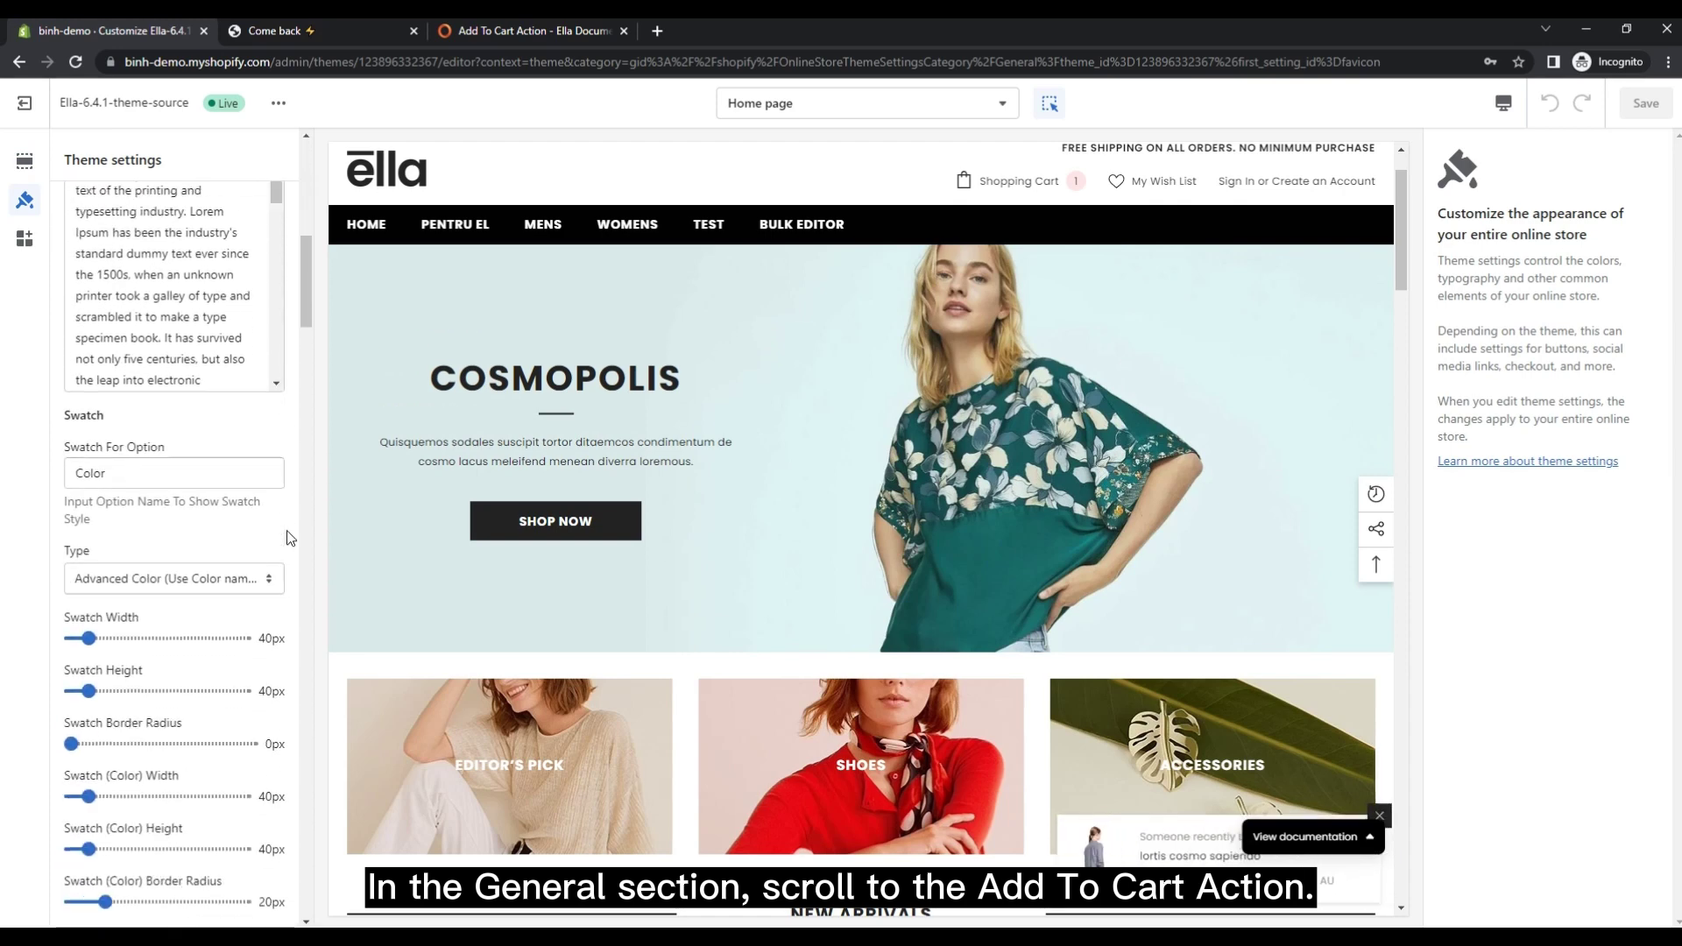
{"action": "scroll", "coordinate": [289, 538], "scroll_direction": "down", "scroll_amount": 7}
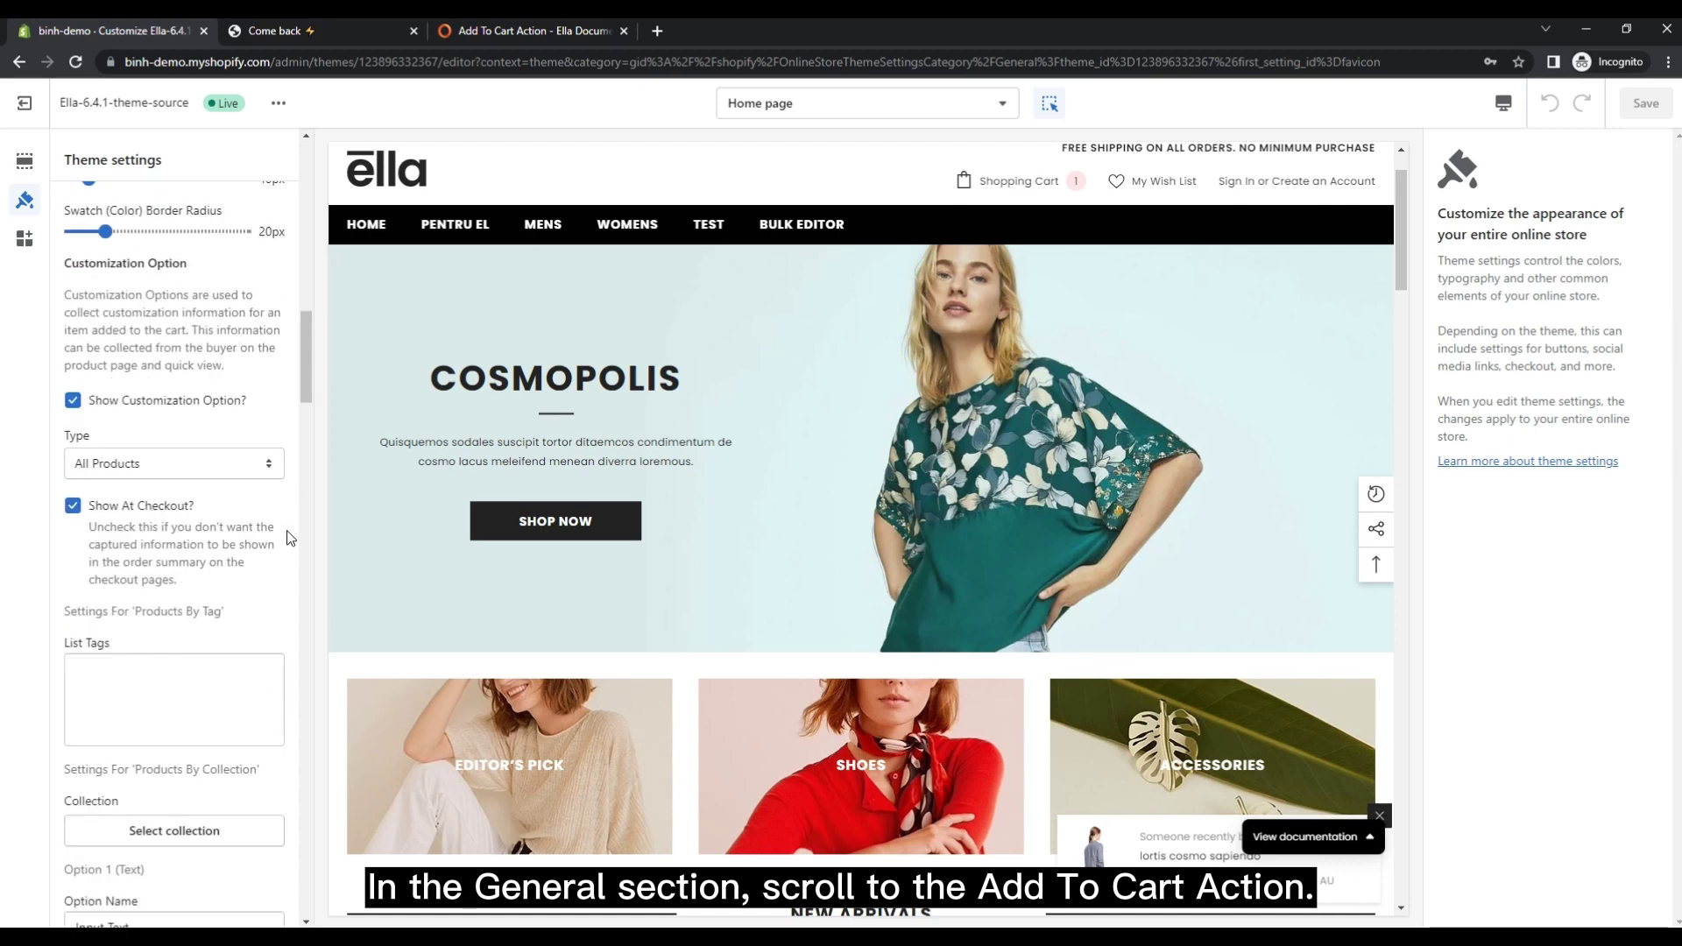
{"action": "scroll", "coordinate": [289, 538], "scroll_direction": "down", "scroll_amount": 7}
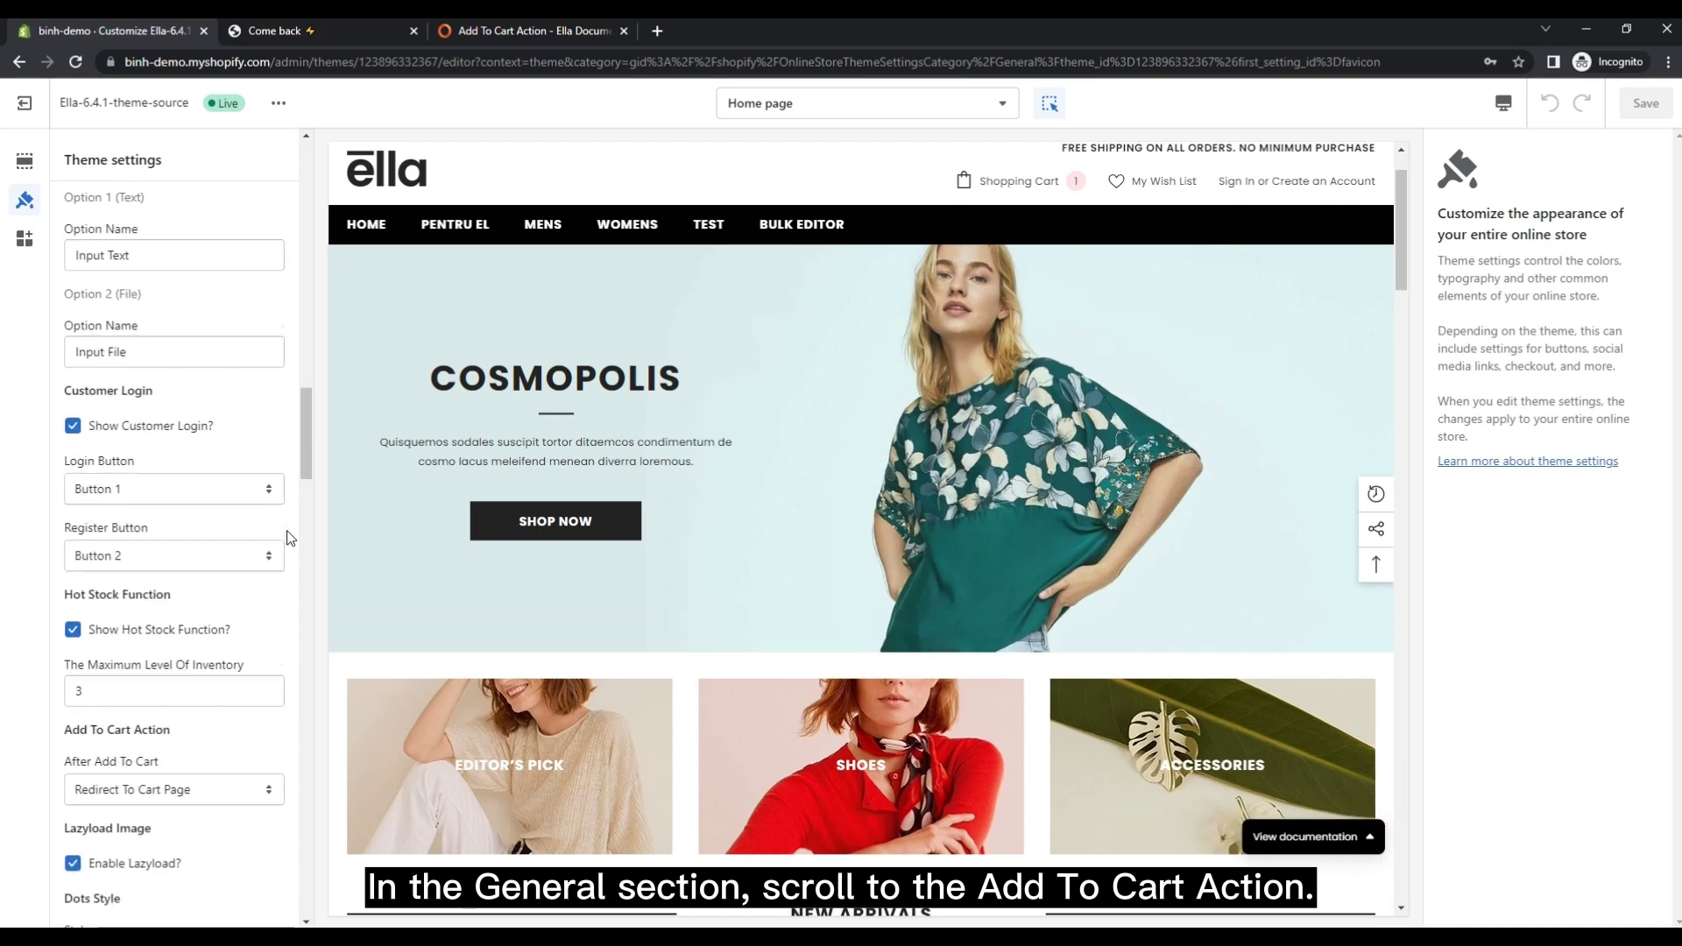
{"action": "scroll", "coordinate": [289, 538], "scroll_direction": "down", "scroll_amount": 1}
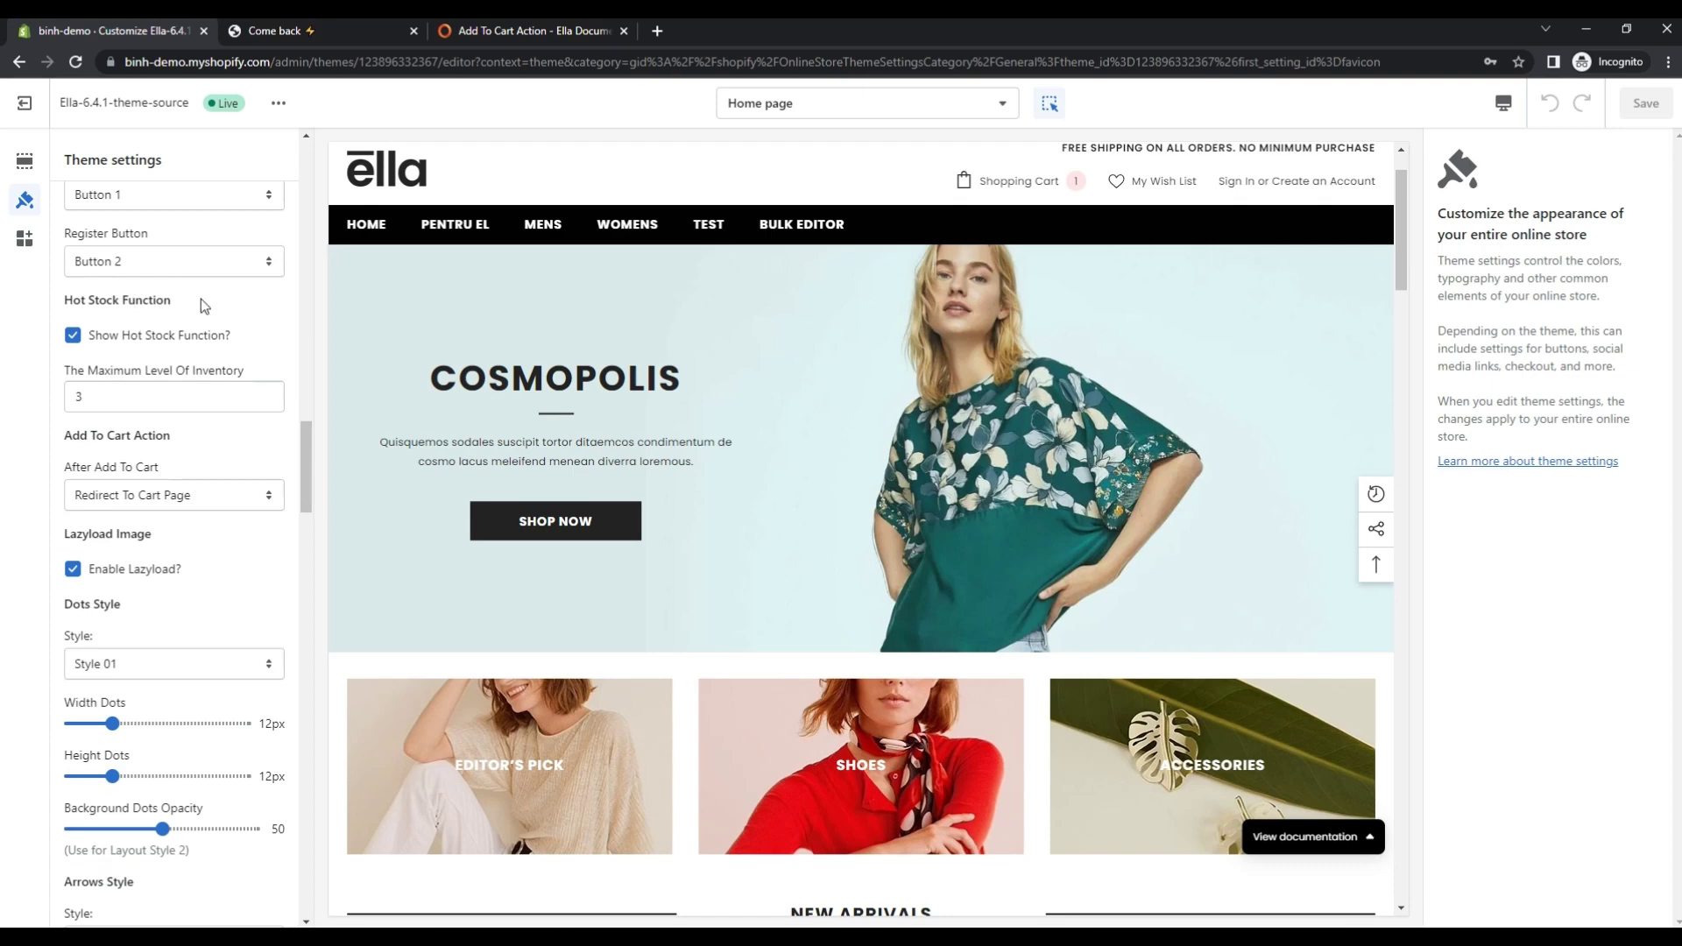
{"action": "scroll", "coordinate": [201, 298], "scroll_direction": "down", "scroll_amount": 2}
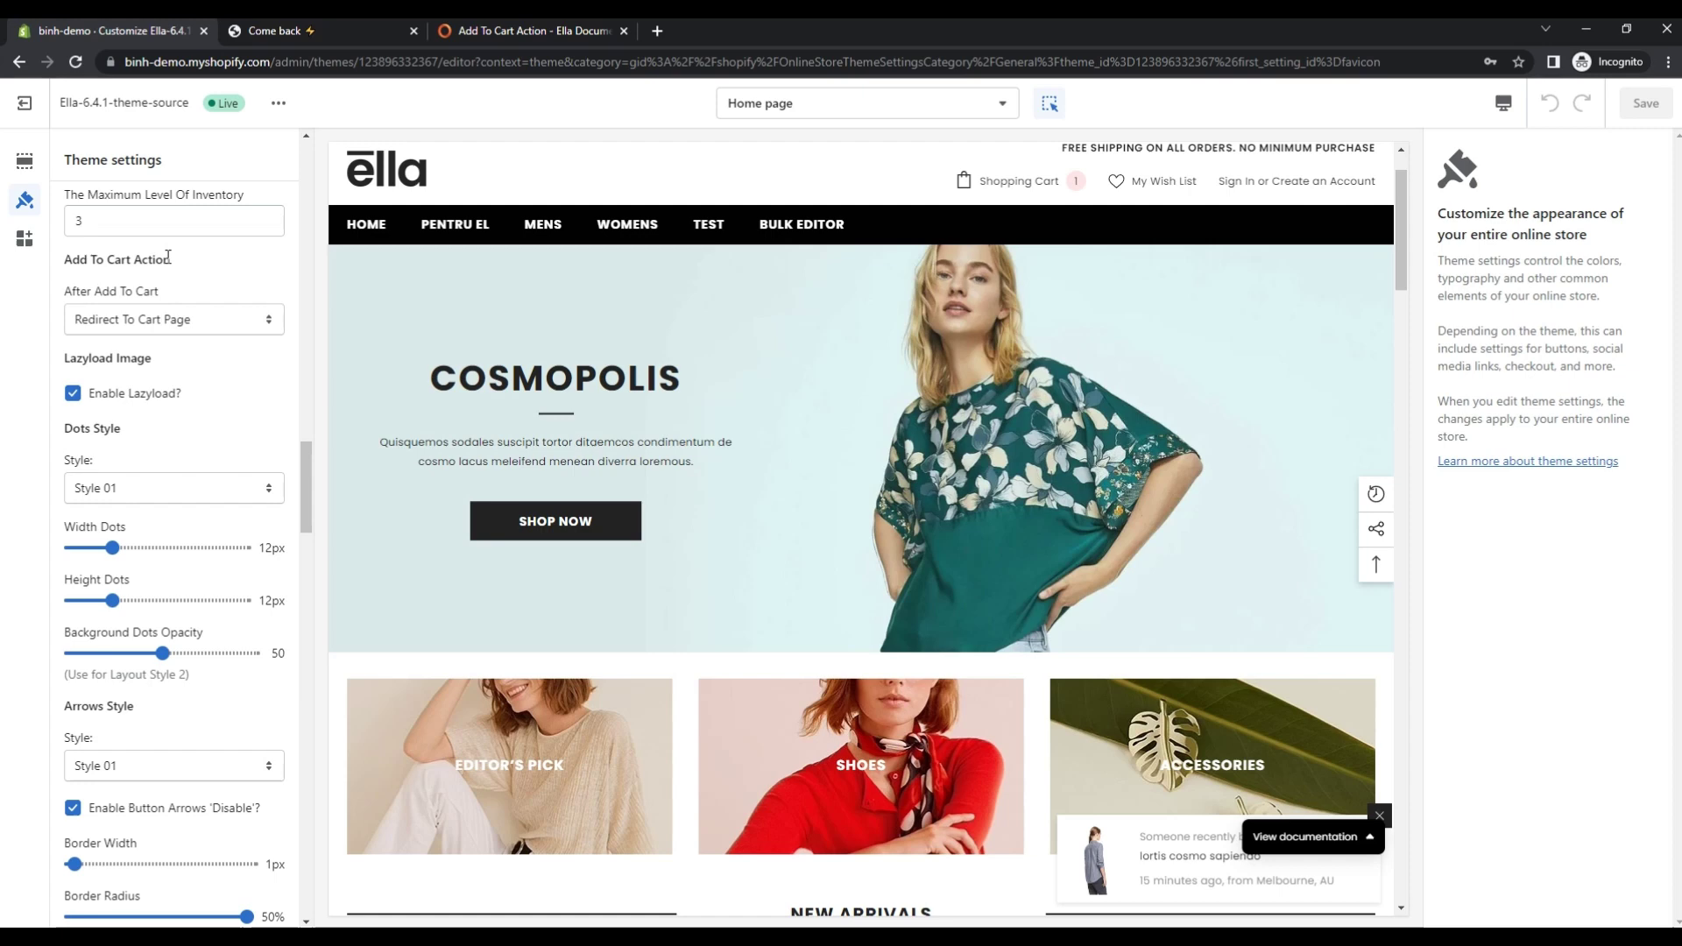
- Set After Add To Cart to Show Quick Cart and save the theme
{"action": "left_click", "coordinate": [179, 320]}
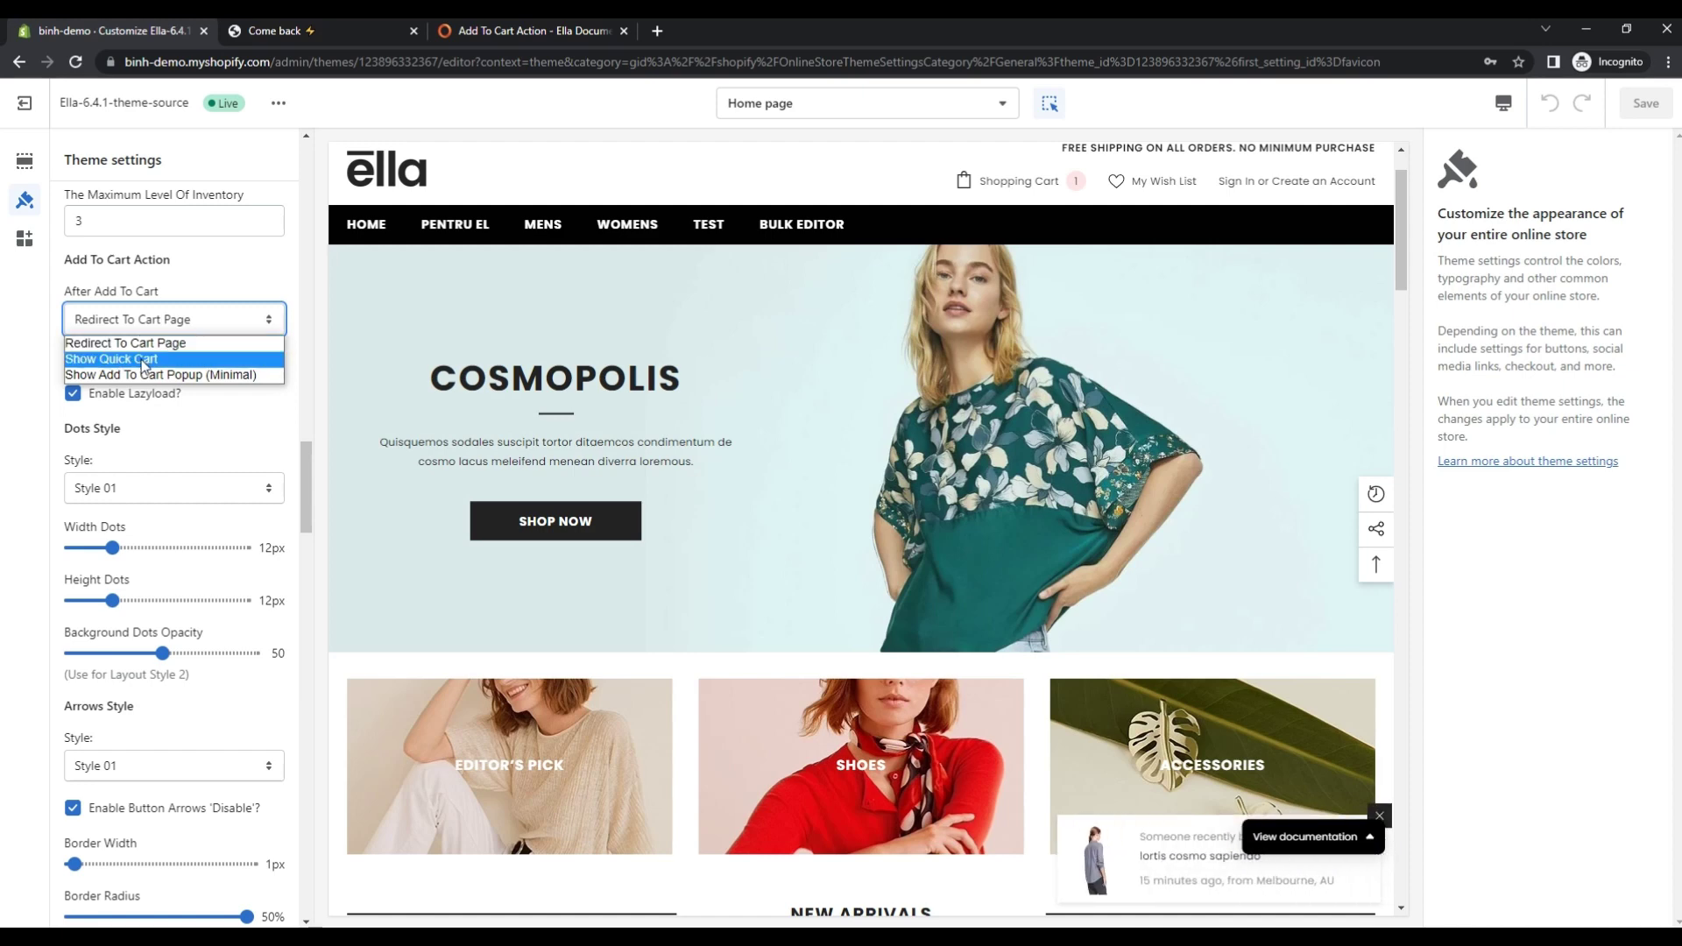
{"action": "left_click", "coordinate": [143, 361]}
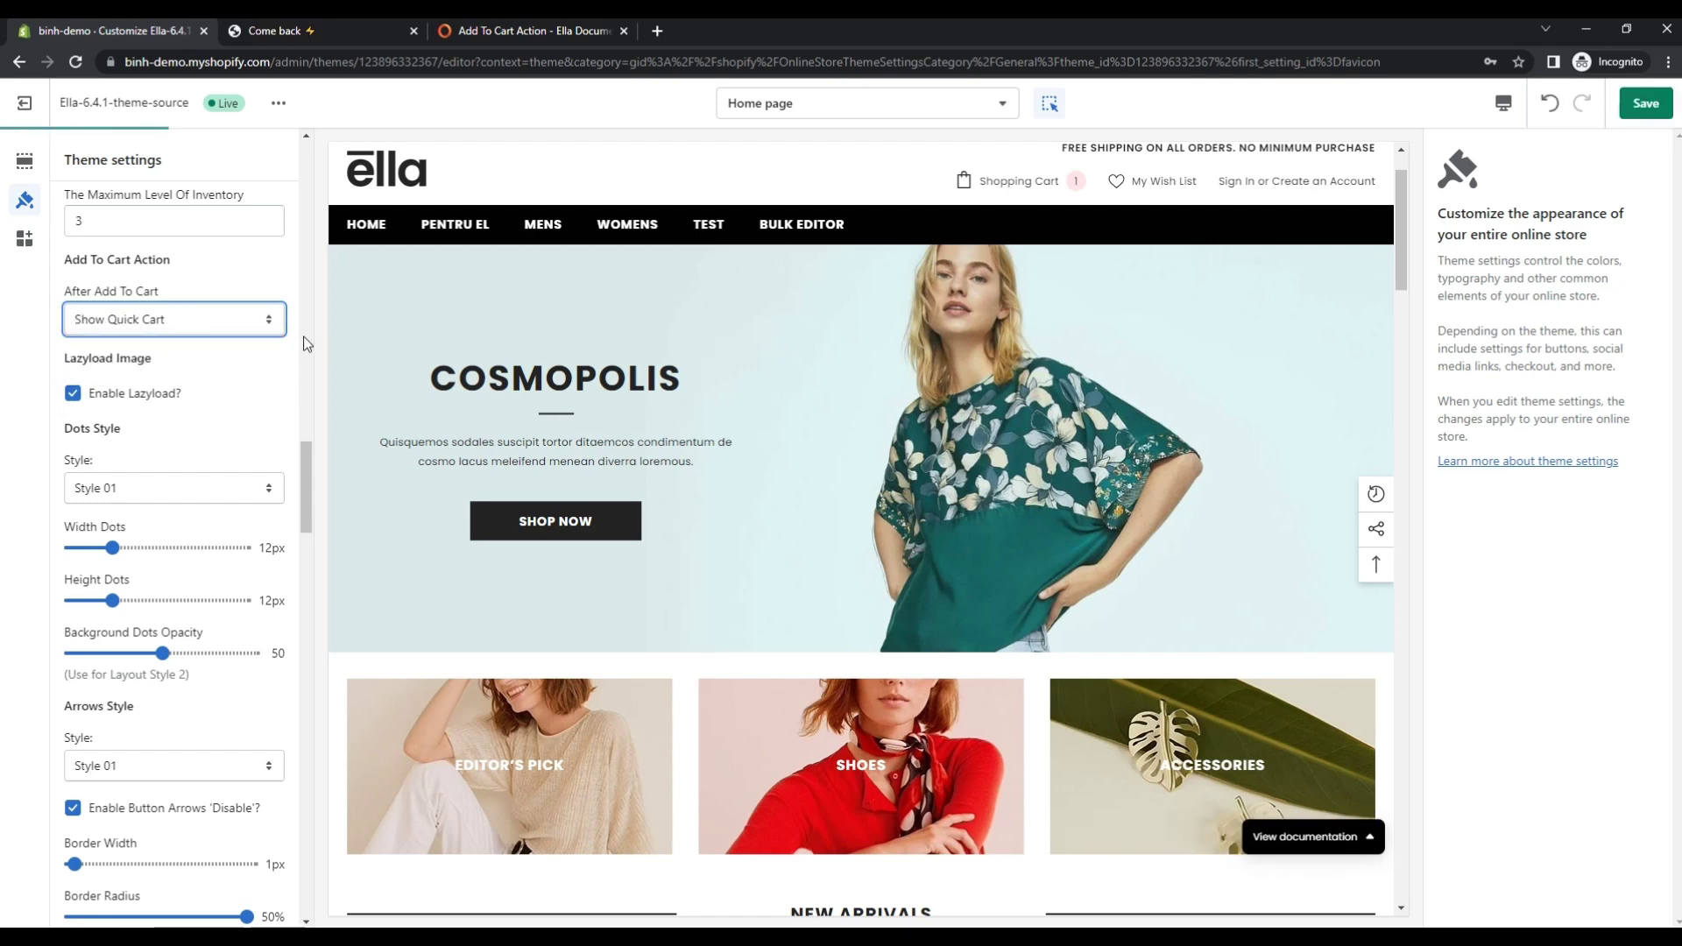
{"action": "left_click", "coordinate": [193, 319]}
{"action": "left_click", "coordinate": [193, 319]}
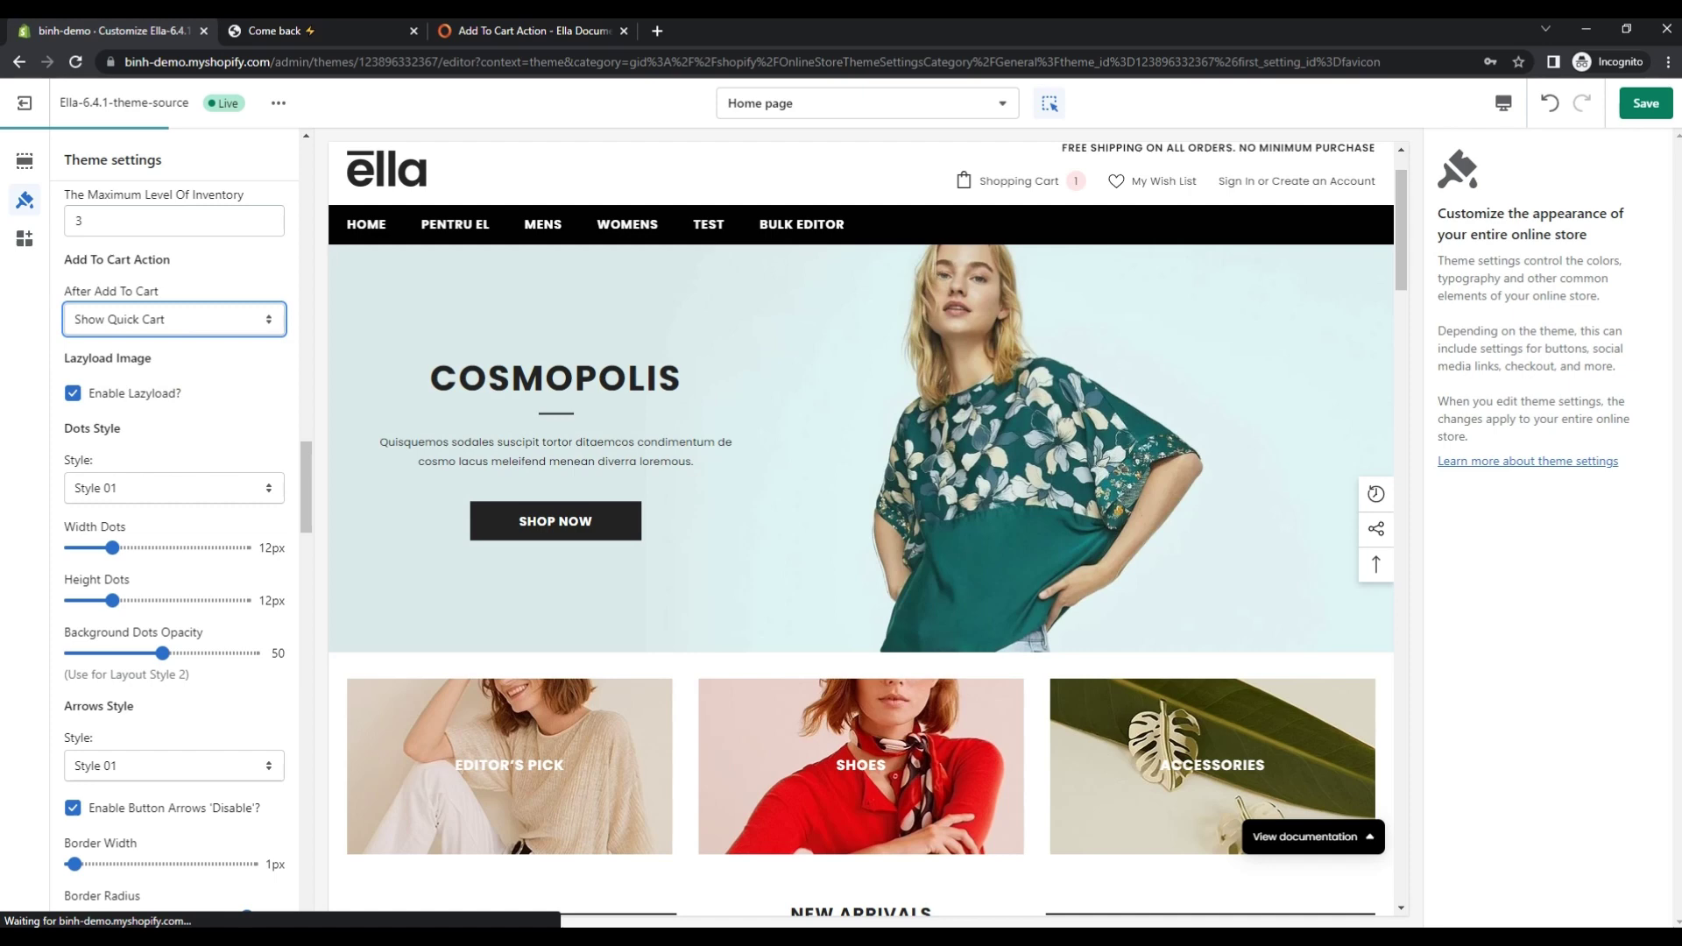
{"action": "left_click", "coordinate": [1653, 110]}
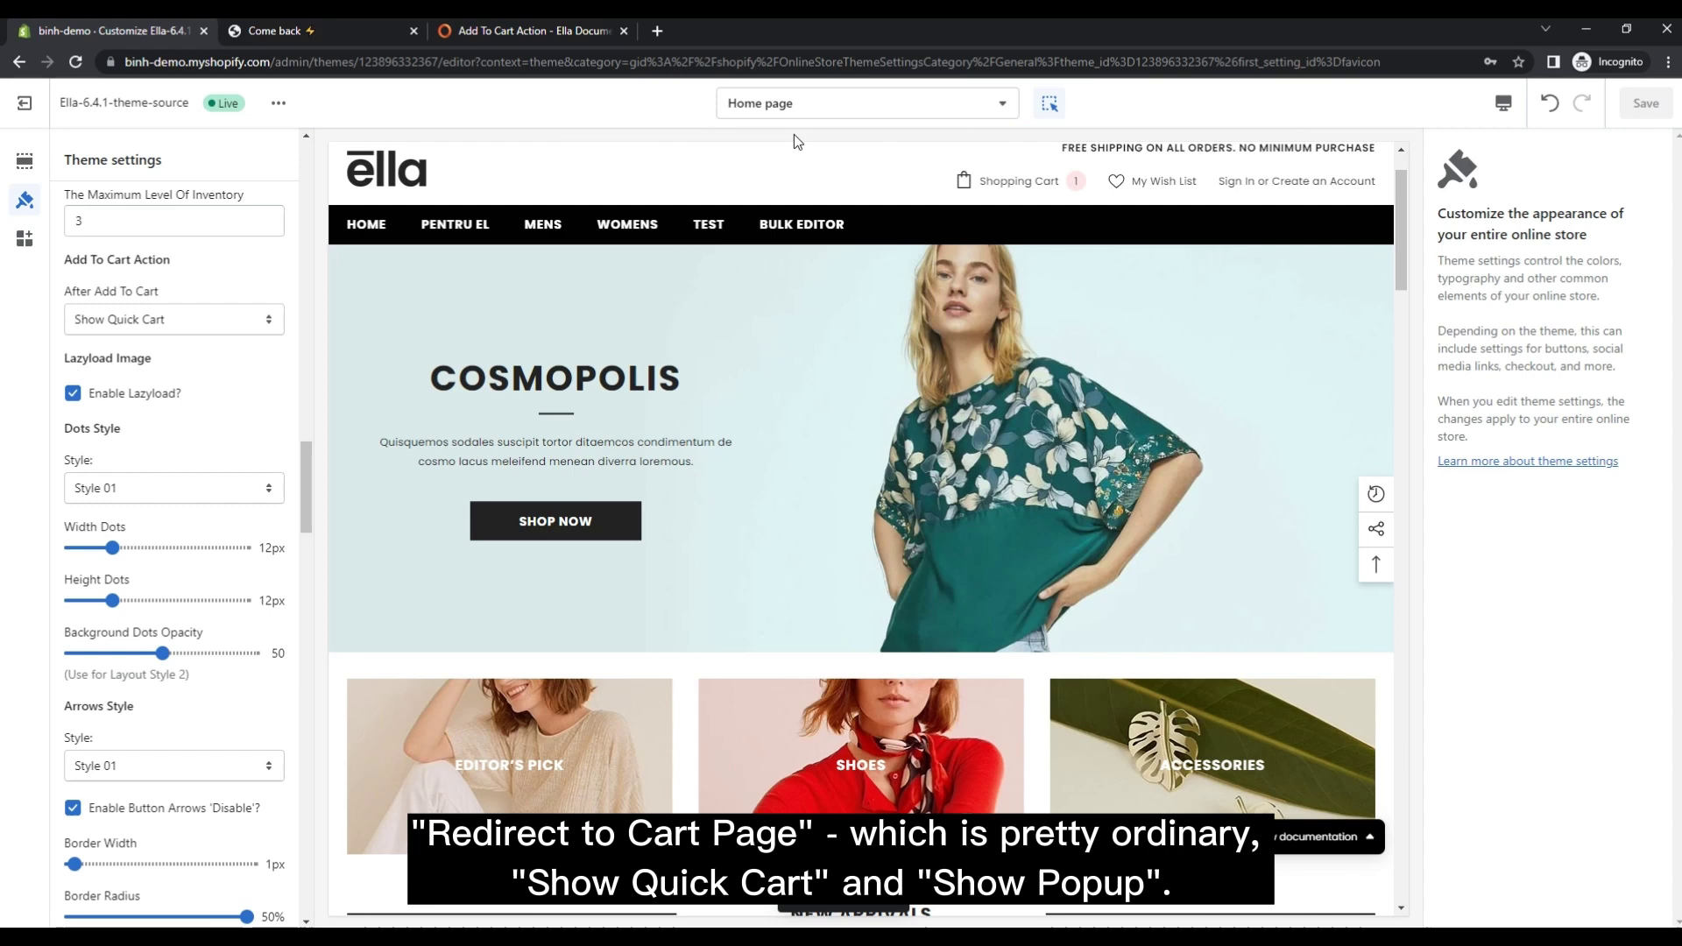
- Test on the product page: Add to Cart opens the quick cart drawer with 2 items, then return to the editor
{"action": "left_click", "coordinate": [331, 23]}
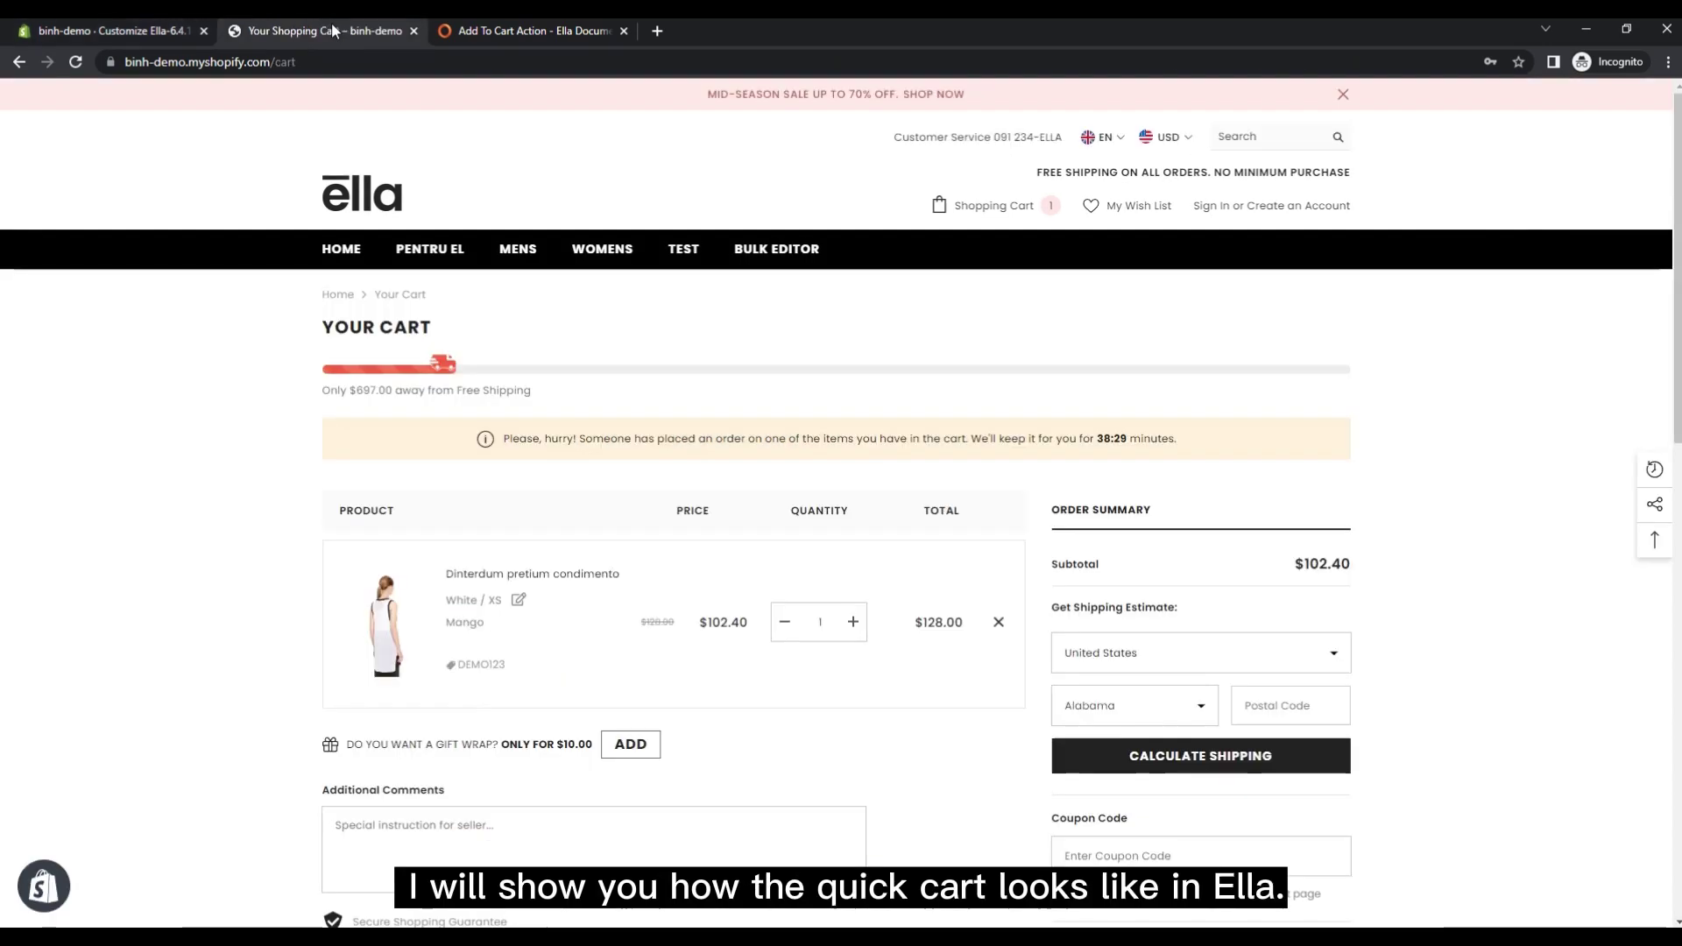
{"action": "left_click", "coordinate": [17, 63]}
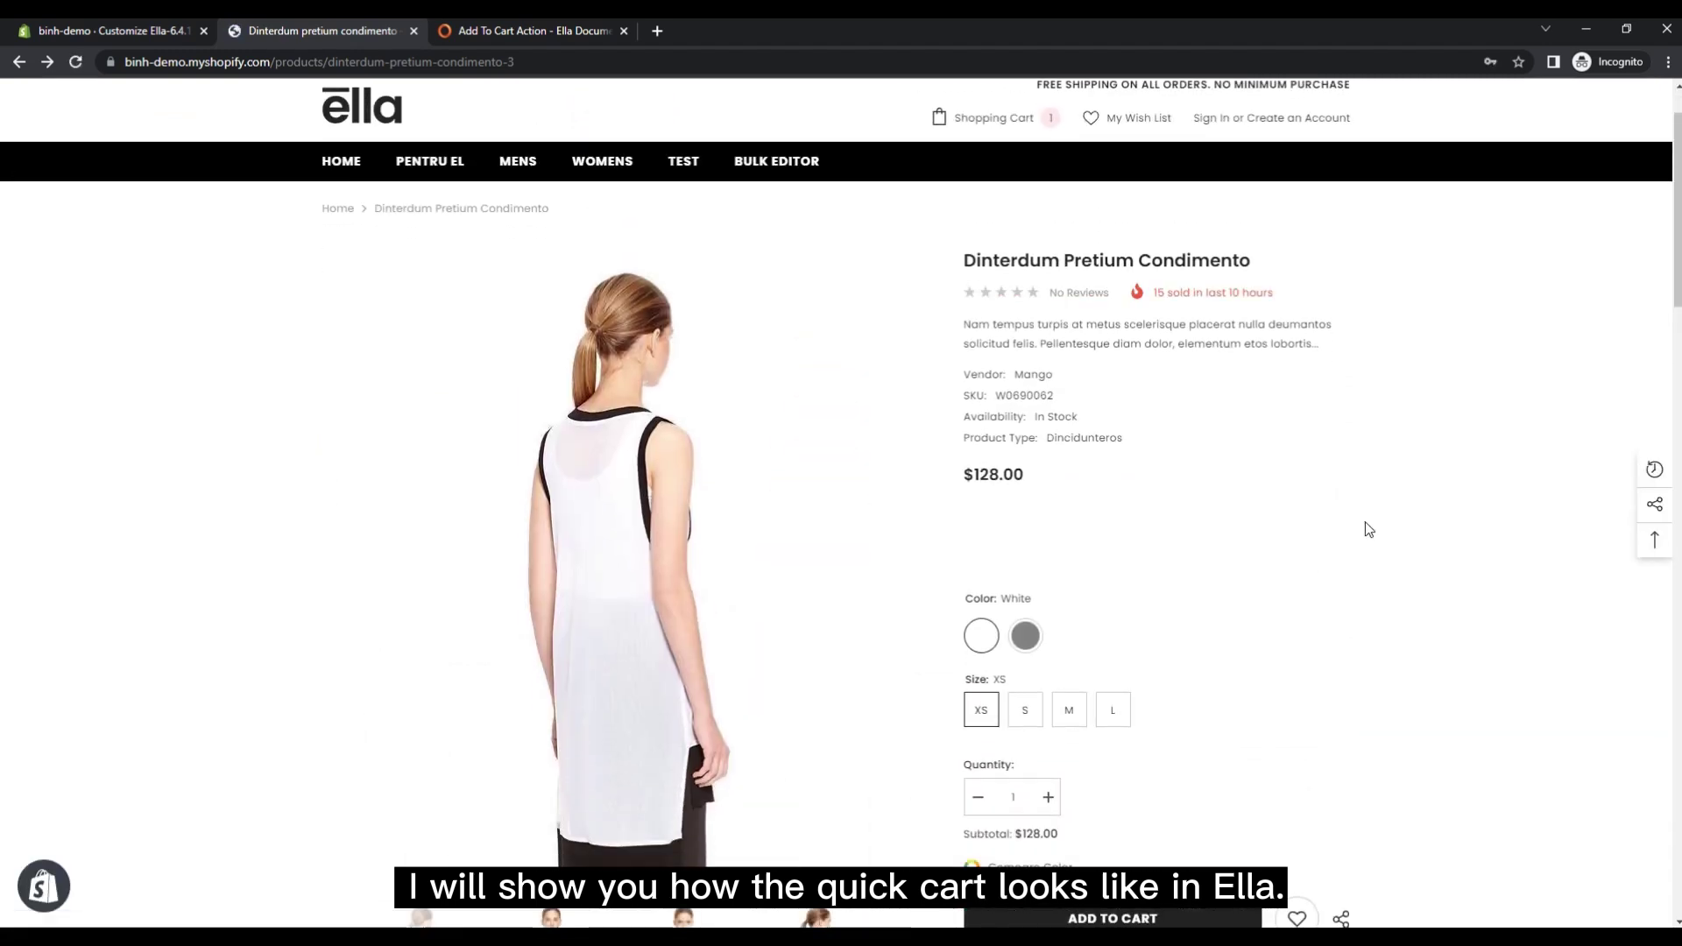
{"action": "scroll", "coordinate": [1358, 519], "scroll_direction": "down", "scroll_amount": 2}
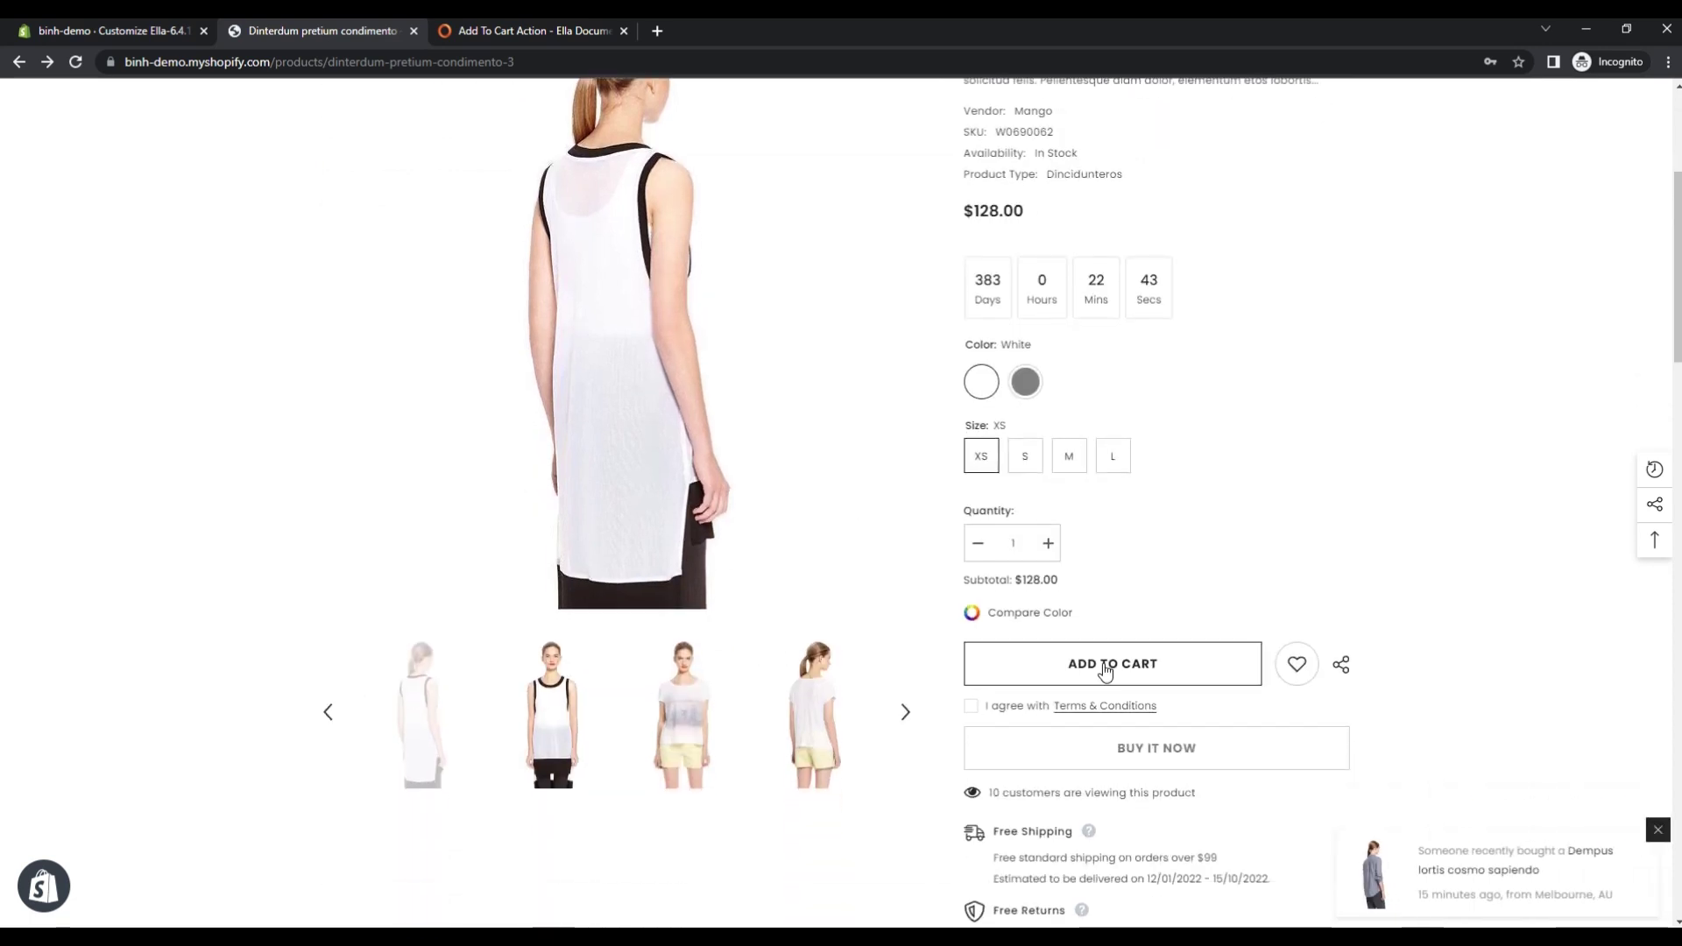
{"action": "left_click", "coordinate": [1106, 666]}
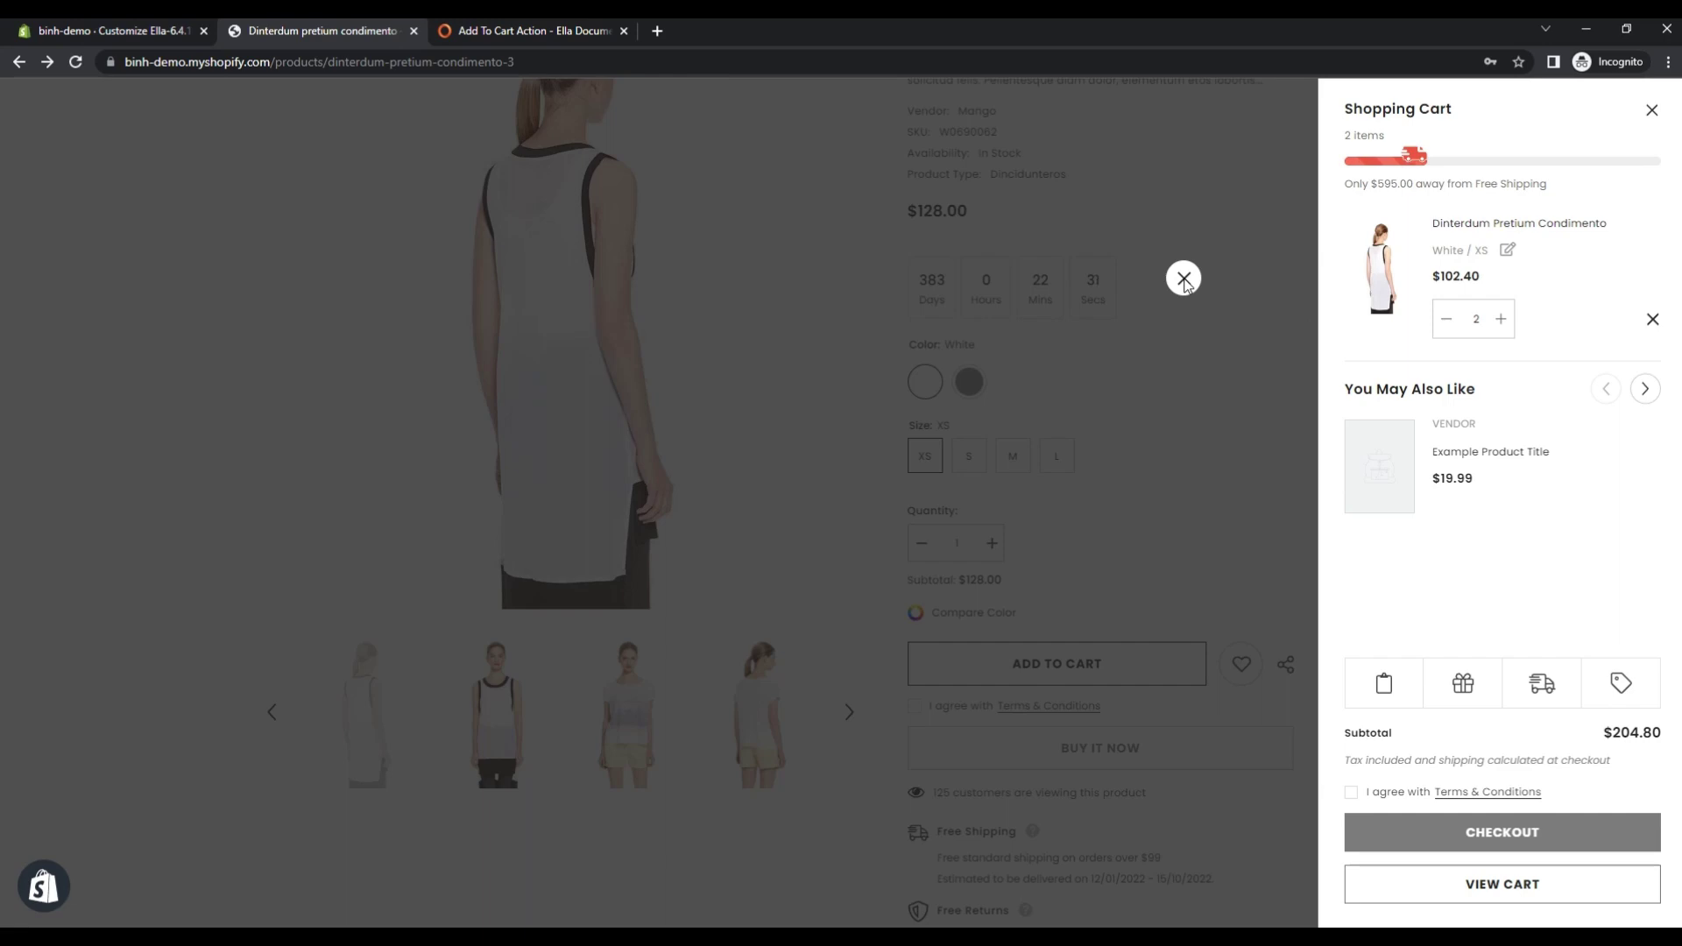
{"action": "left_click", "coordinate": [1184, 279]}
{"action": "scroll", "coordinate": [1183, 284], "scroll_direction": "up", "scroll_amount": 4}
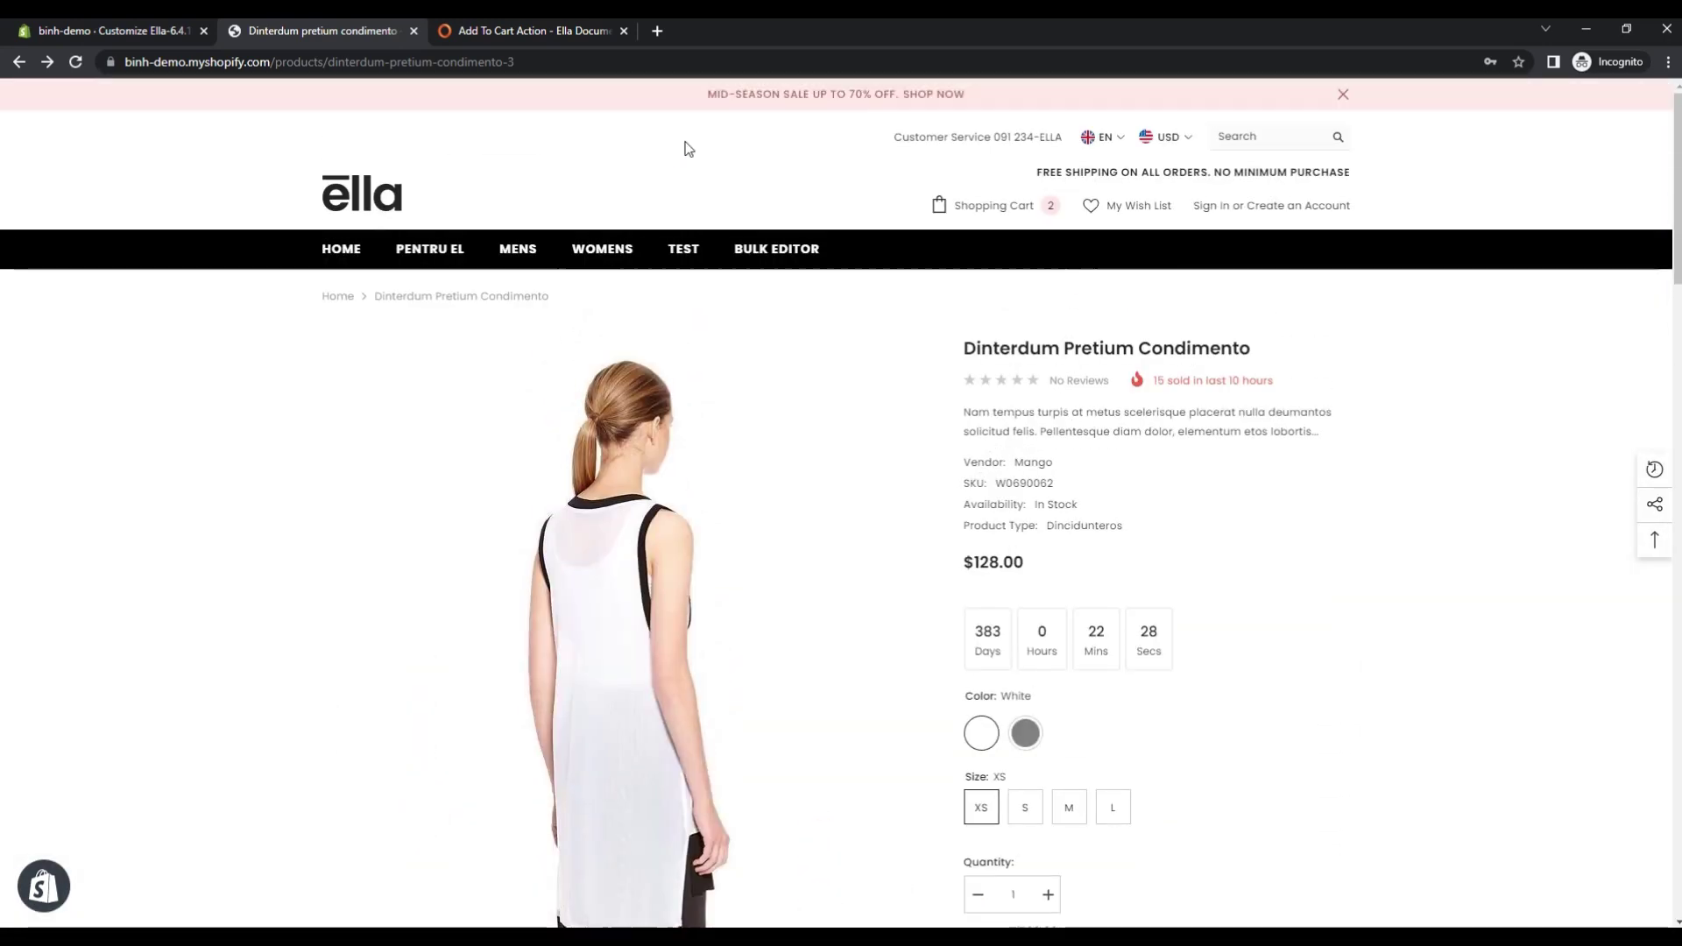
{"action": "left_click", "coordinate": [114, 34]}
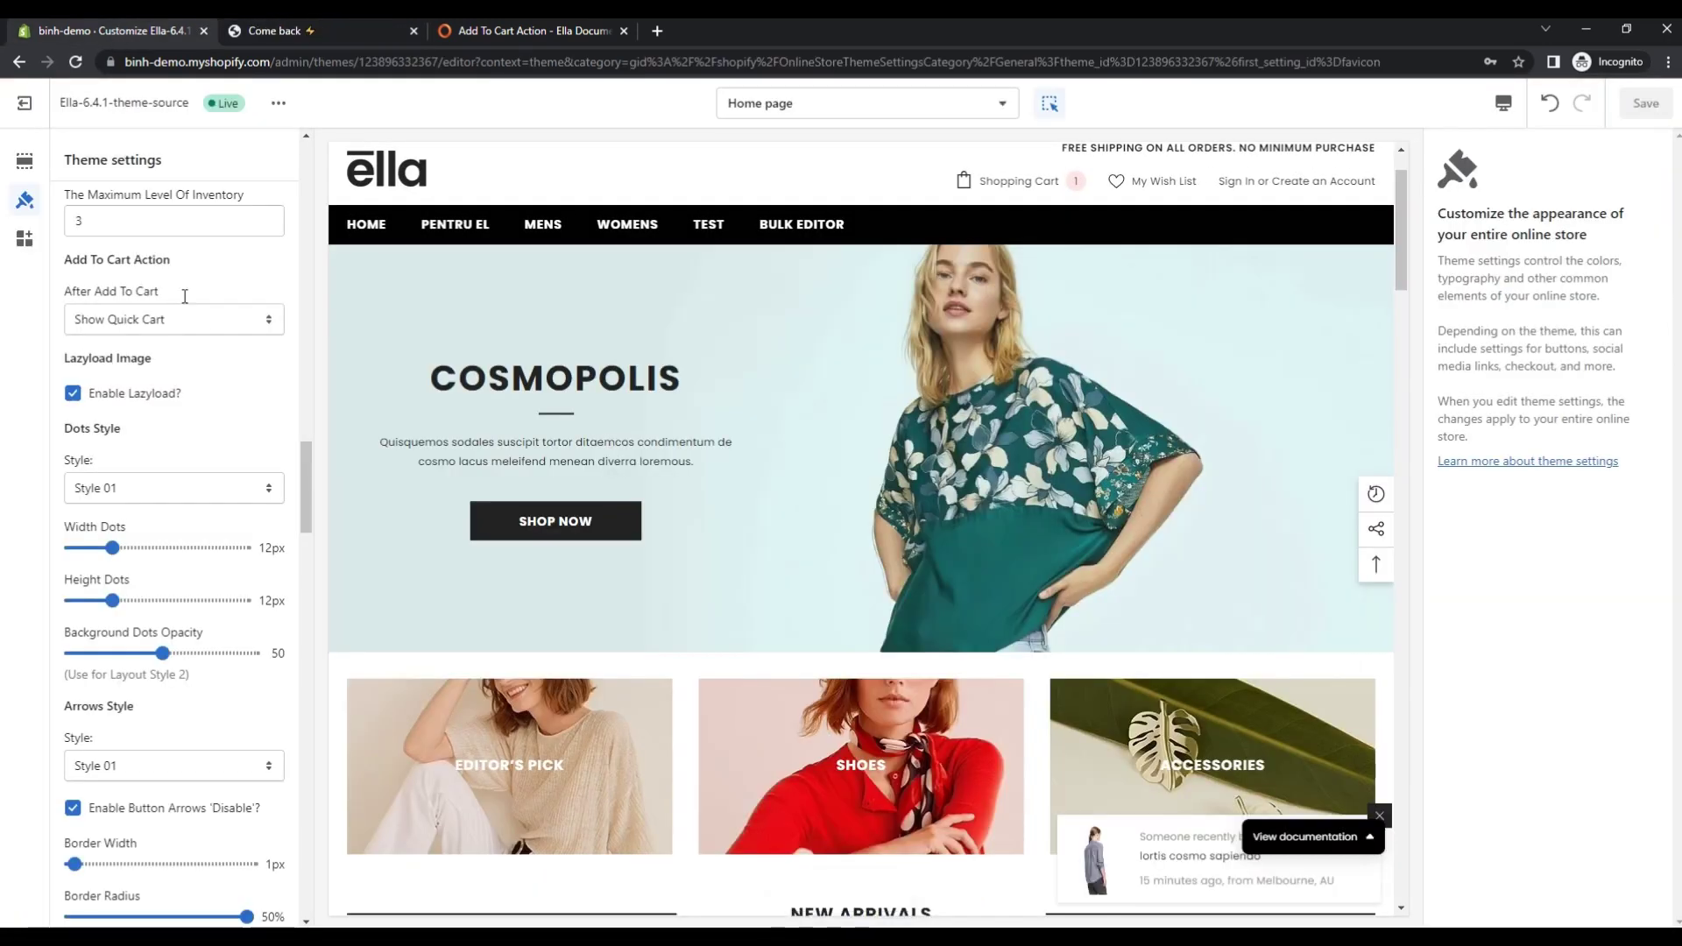
- Change After Add To Cart to Show Add To Cart Popup (Minimal) and save
{"action": "left_click", "coordinate": [213, 321]}
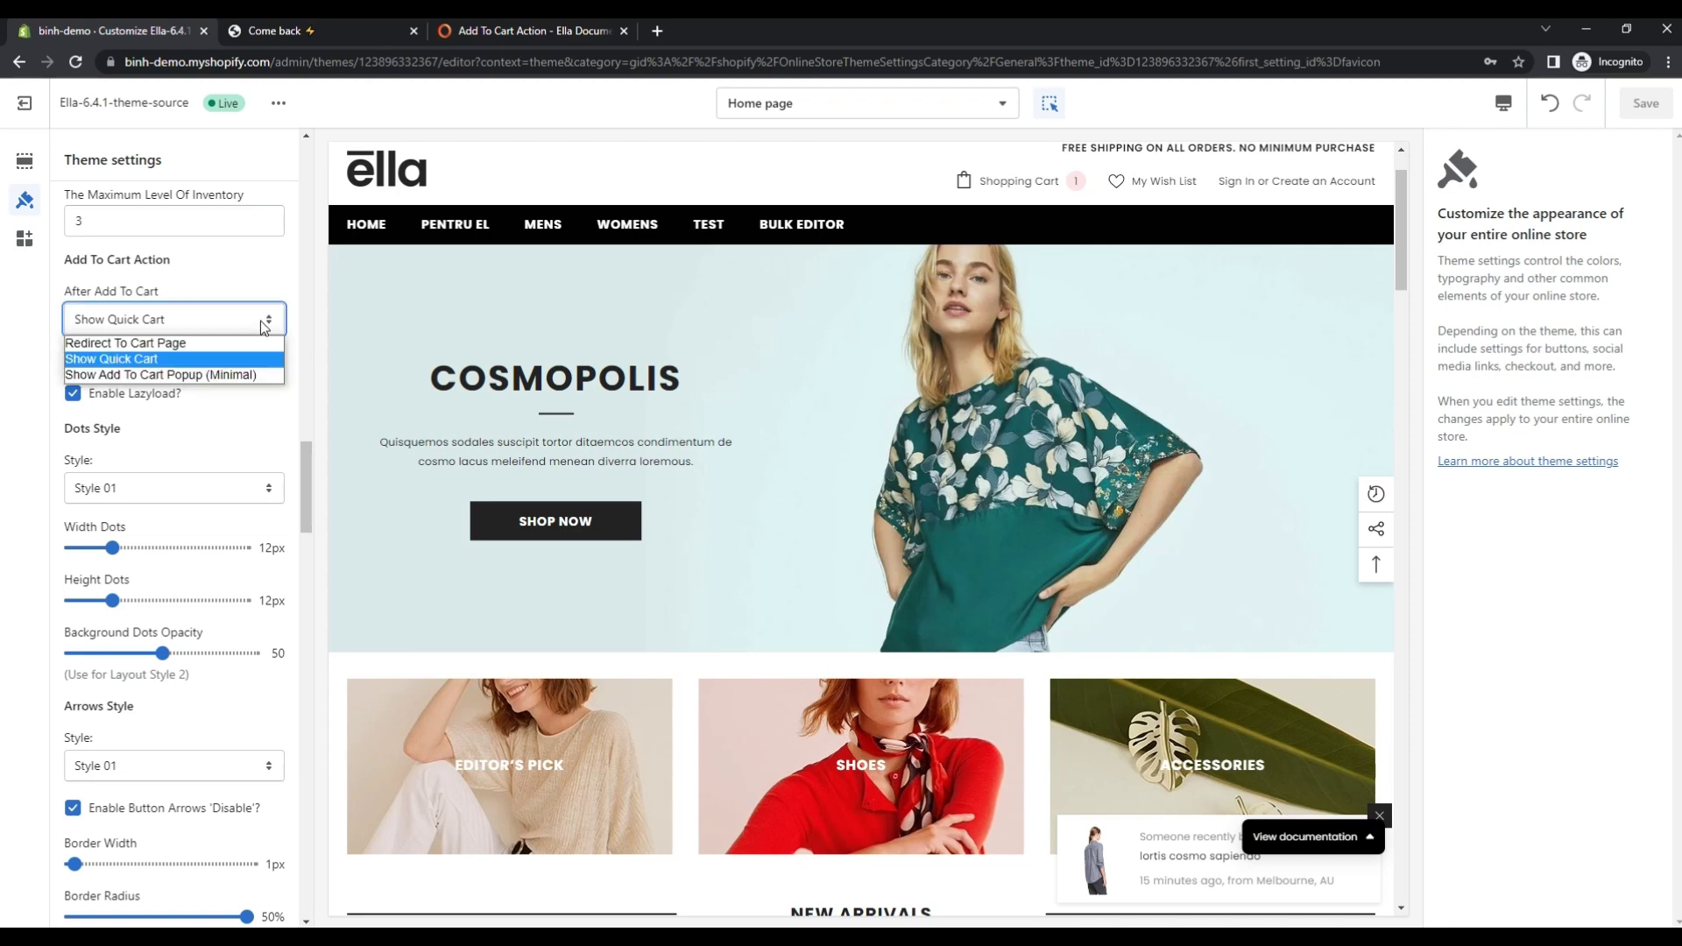
{"action": "left_click", "coordinate": [240, 375]}
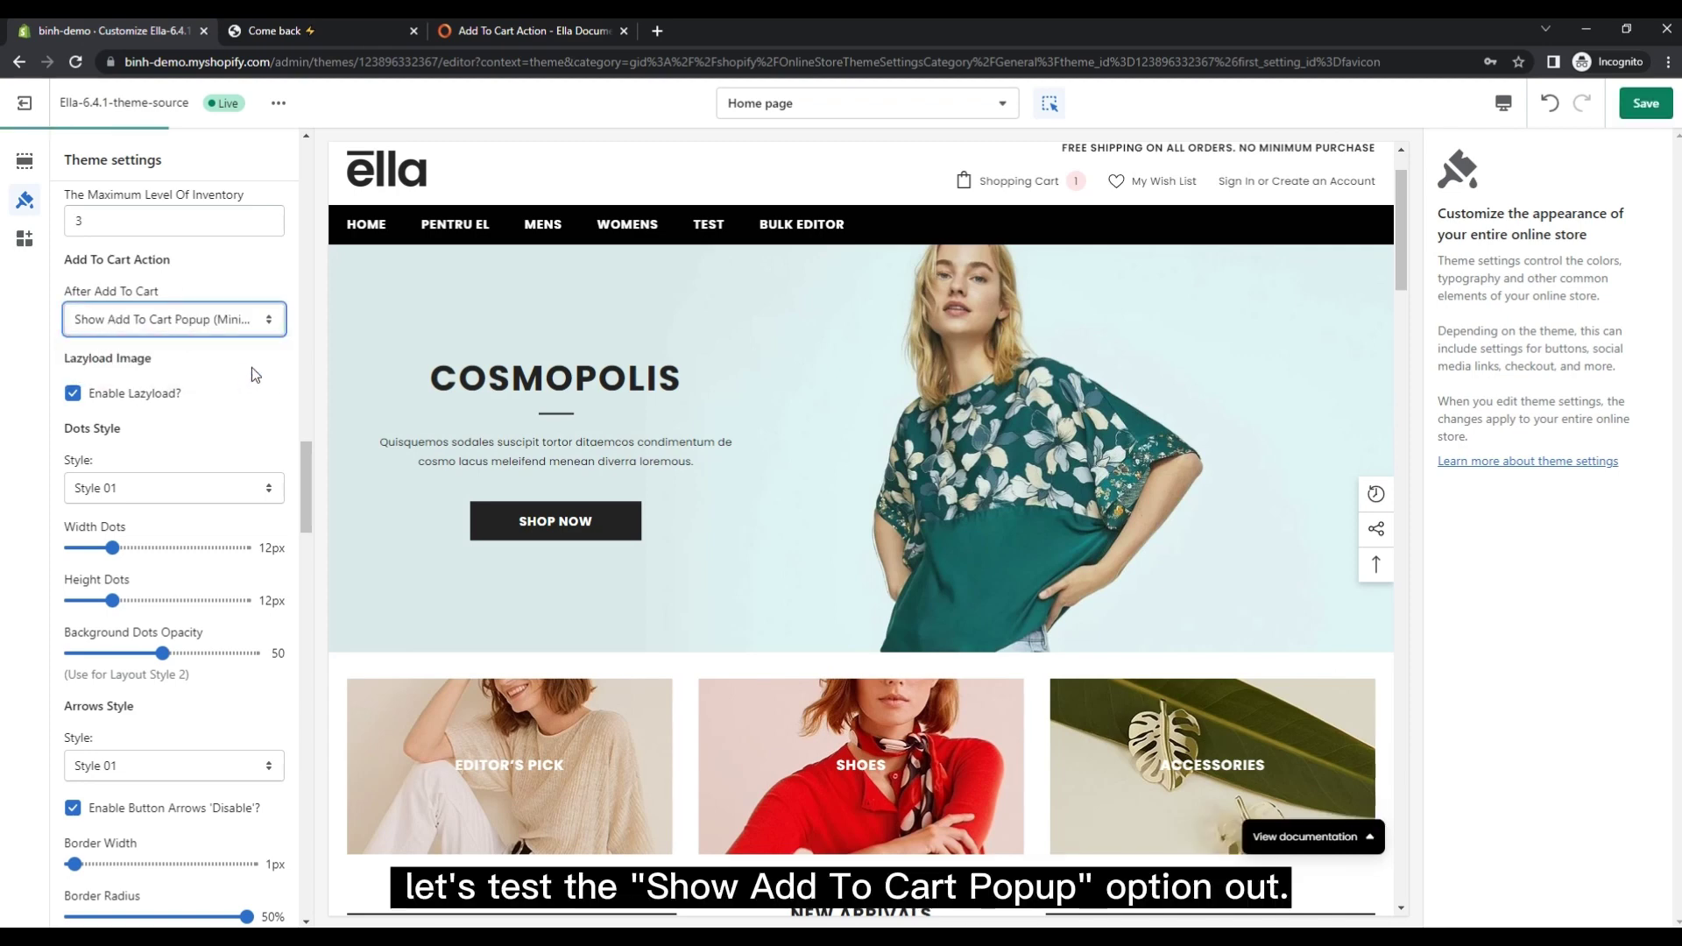
{"action": "left_click", "coordinate": [1645, 103]}
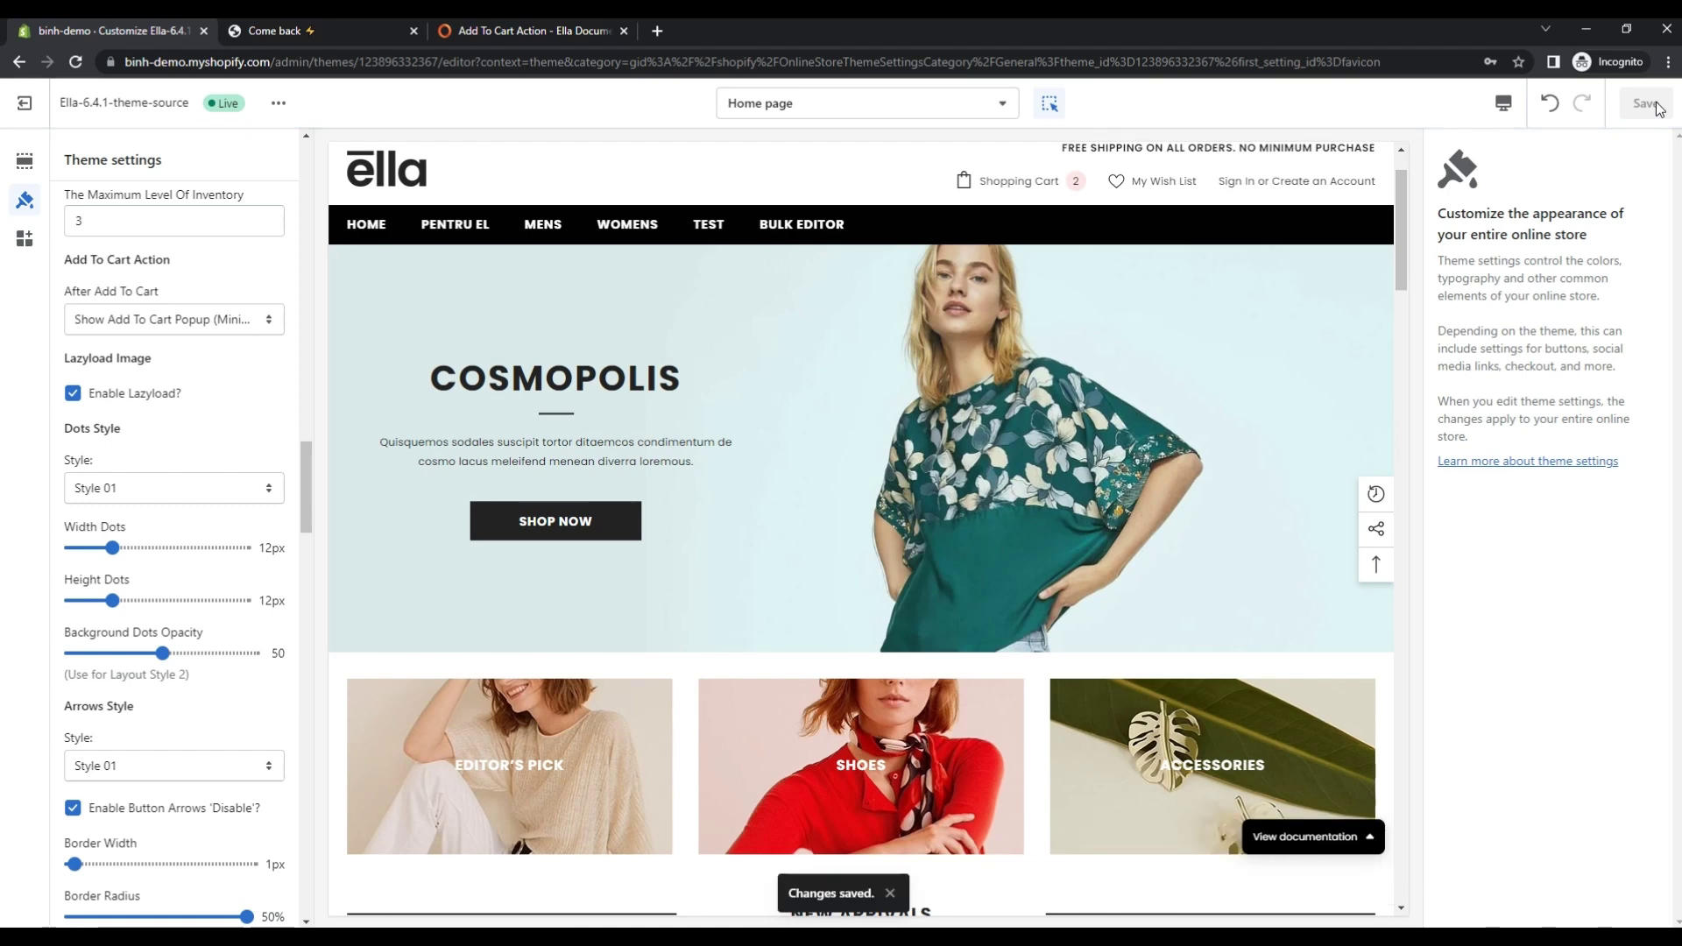
- Test on the product page: adding shows the minimal popup with 3 in the cart; dismiss it and return to the editor
{"action": "left_click", "coordinate": [317, 32]}
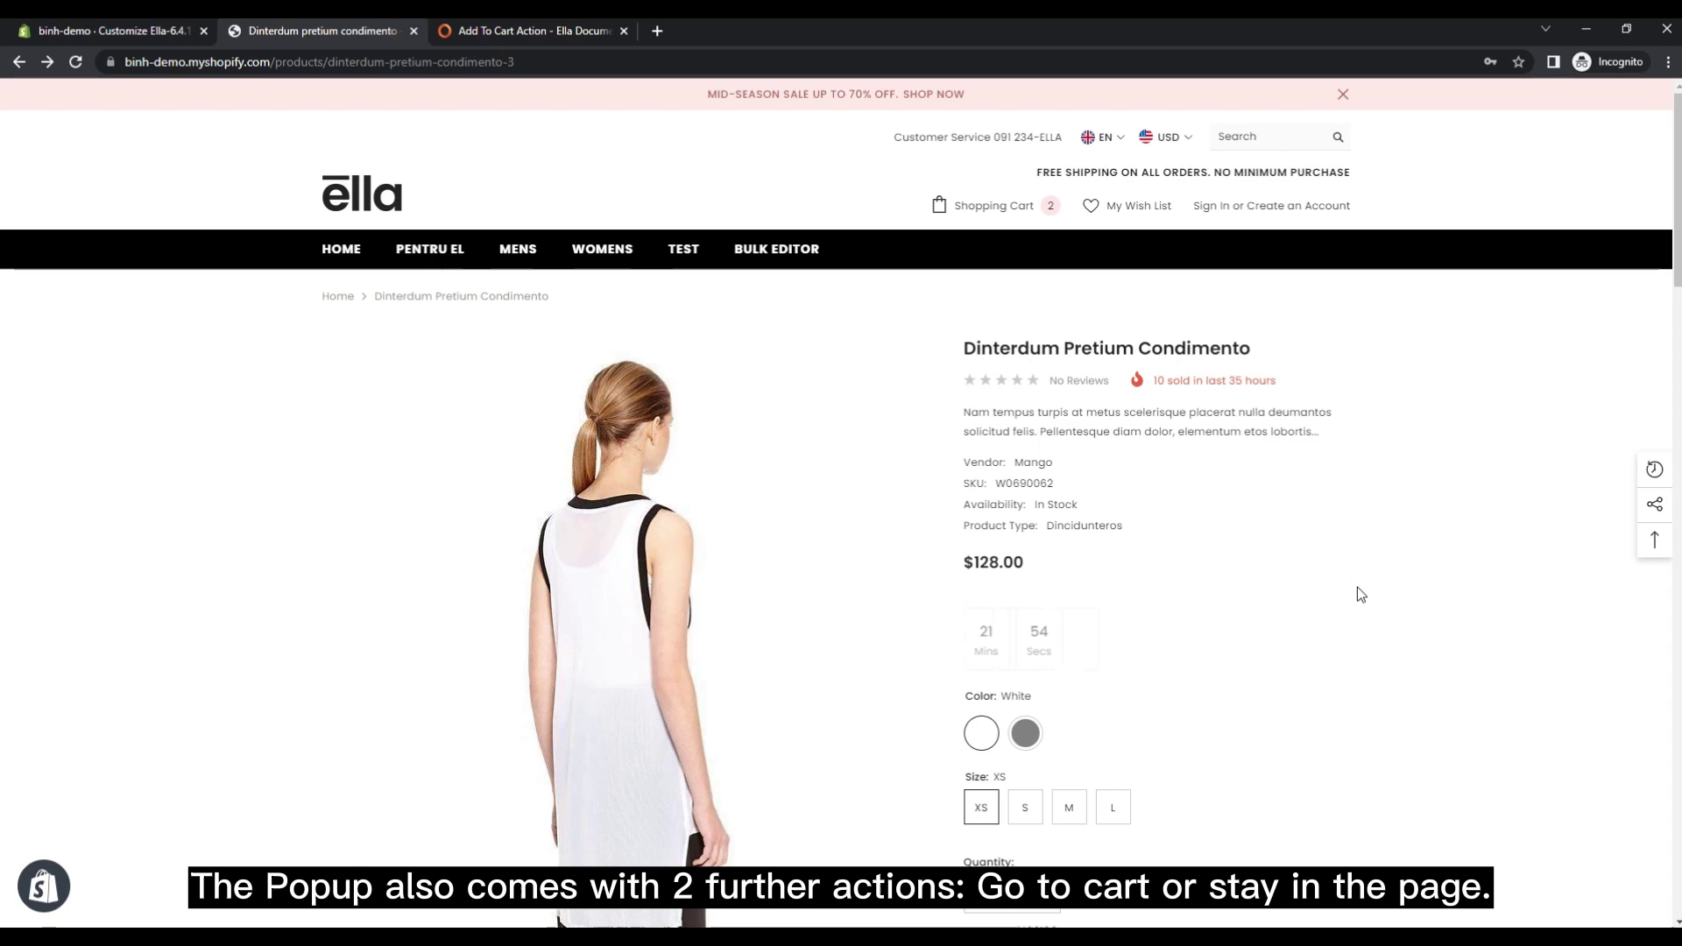
{"action": "scroll", "coordinate": [1353, 592], "scroll_direction": "down", "scroll_amount": 5}
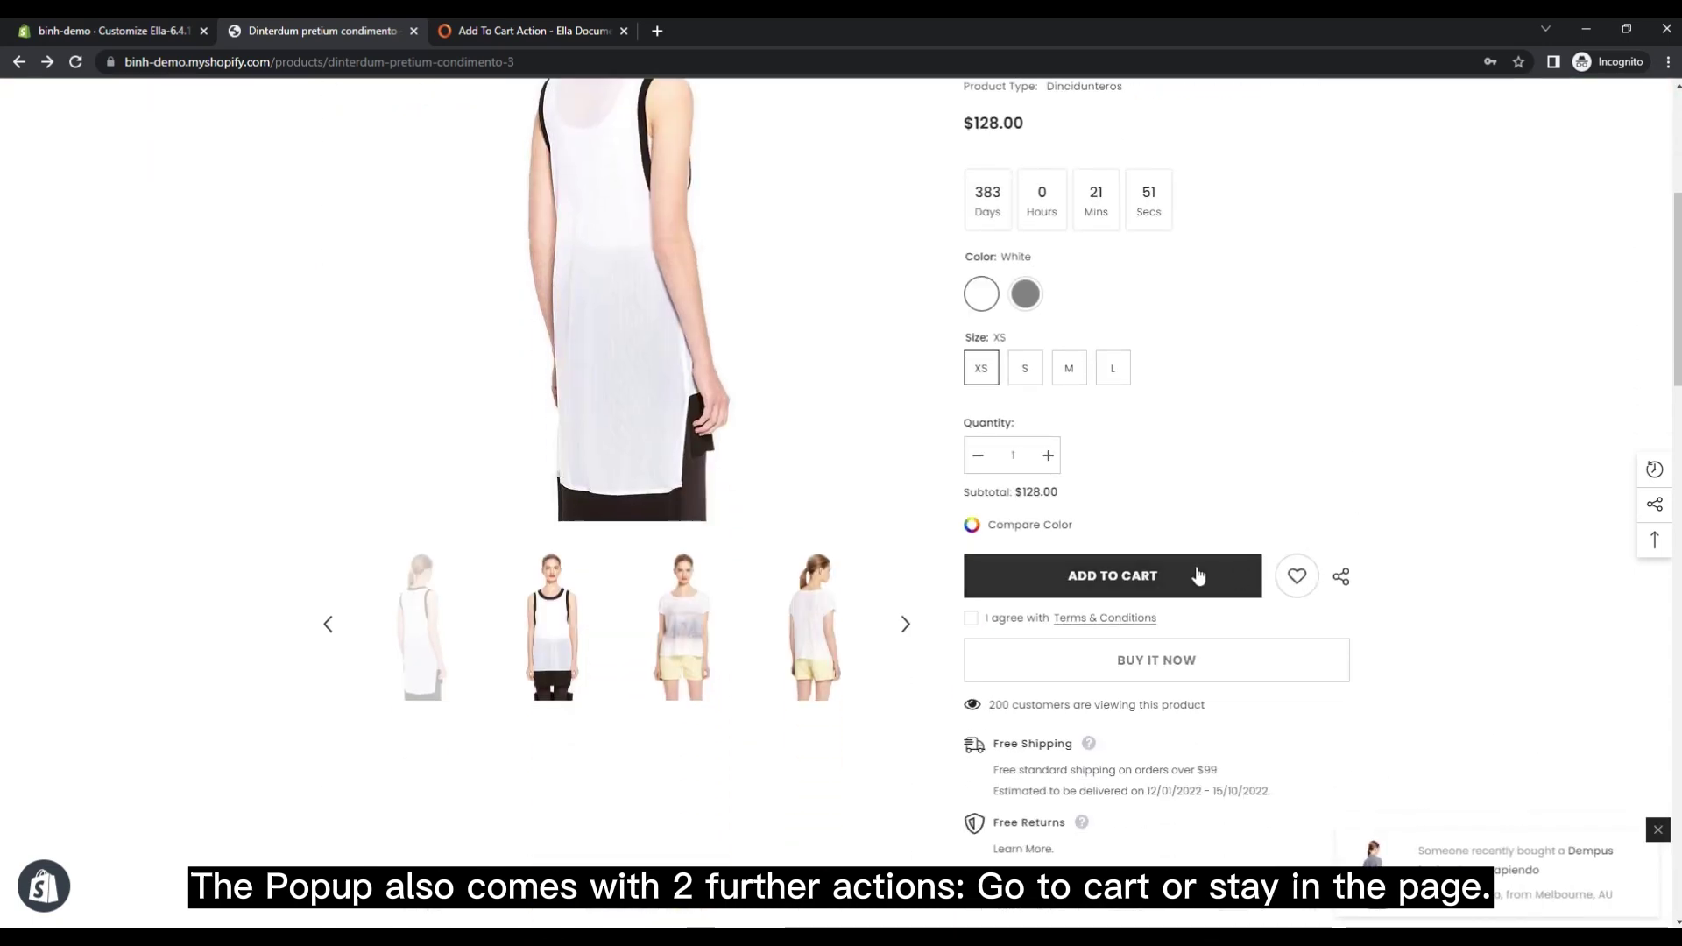
{"action": "left_click", "coordinate": [1198, 577]}
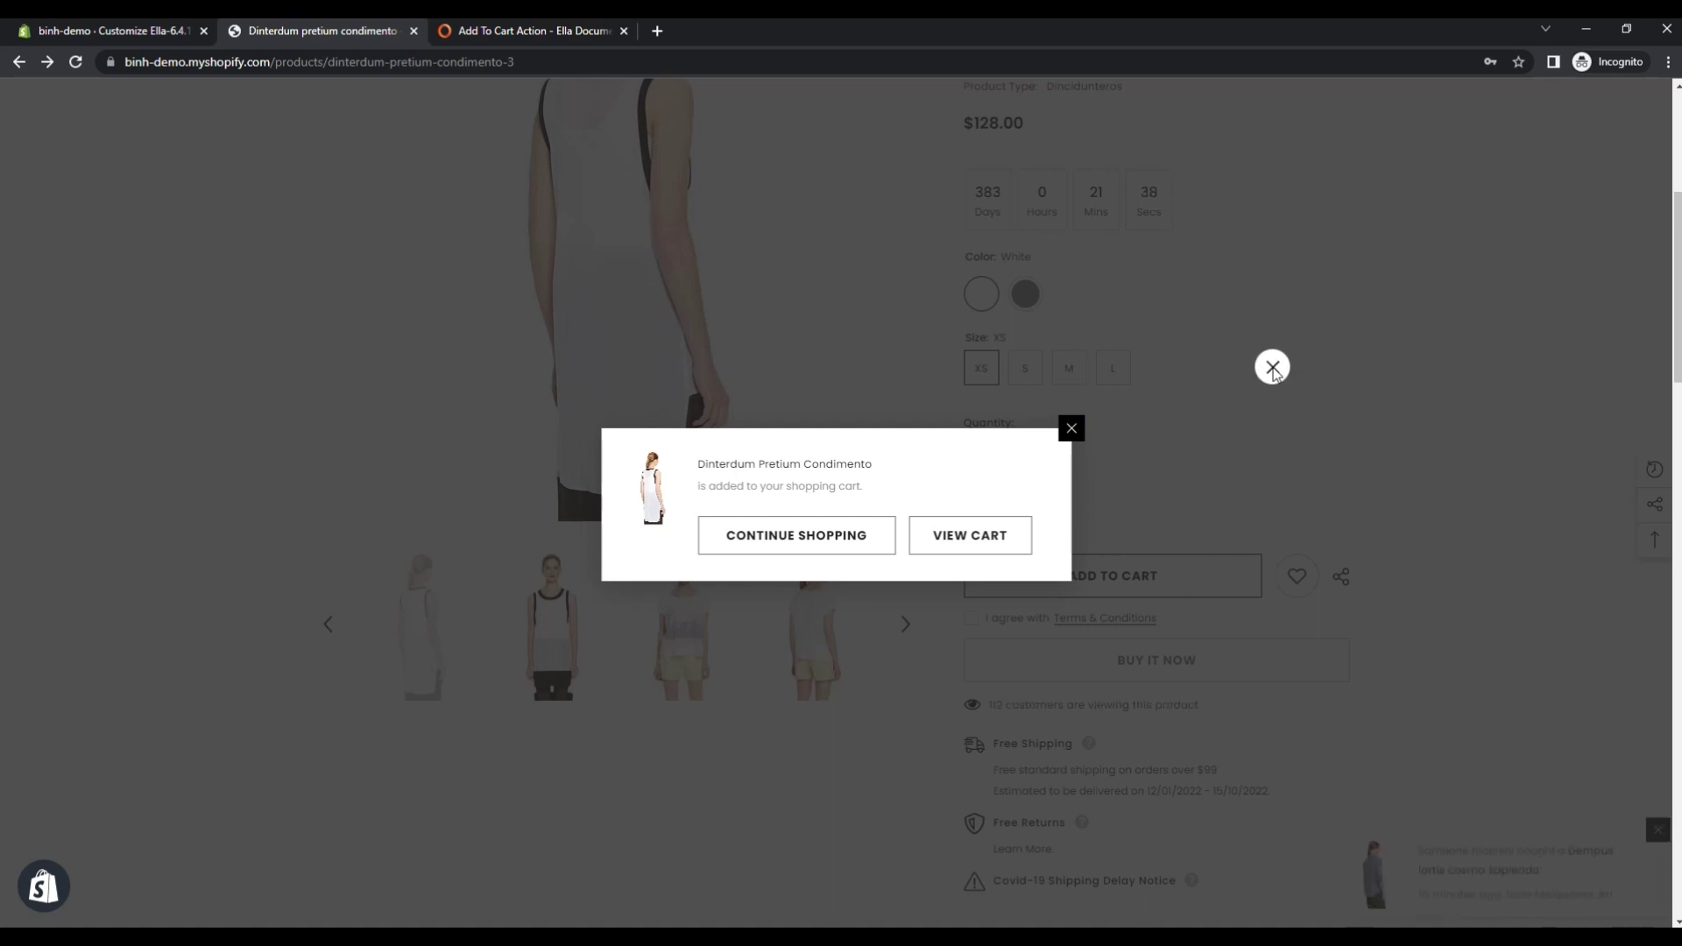
{"action": "left_click", "coordinate": [1273, 368]}
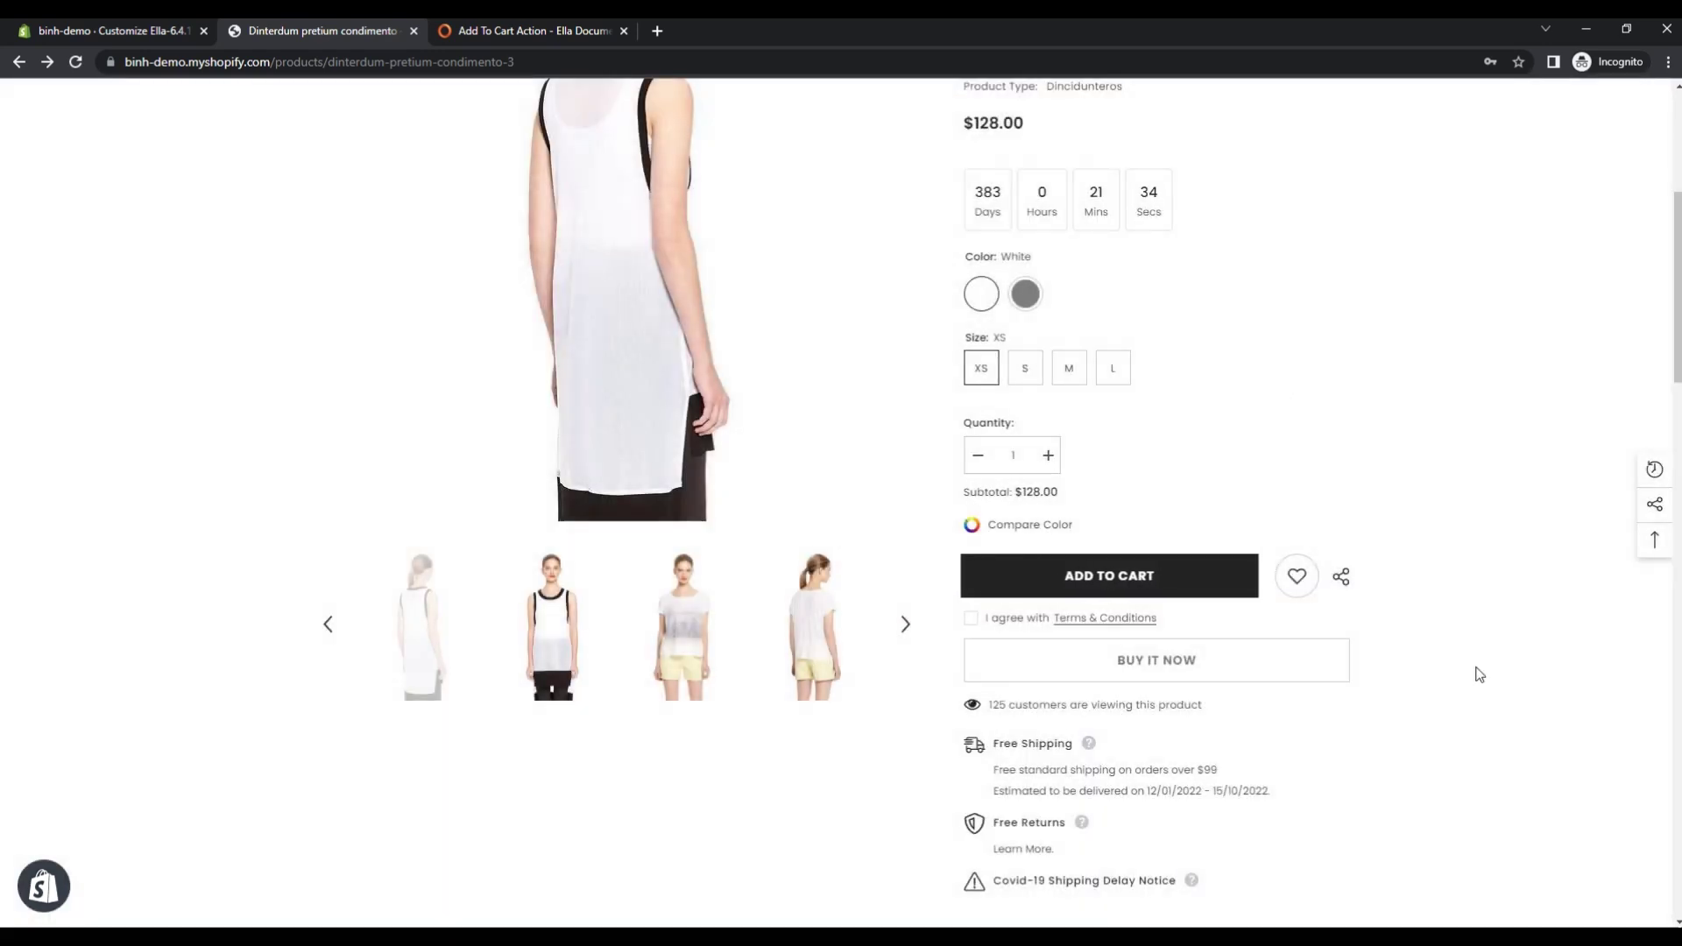
{"action": "scroll", "coordinate": [1476, 676], "scroll_direction": "up", "scroll_amount": 5}
{"action": "scroll", "coordinate": [1479, 675], "scroll_direction": "up", "scroll_amount": 1}
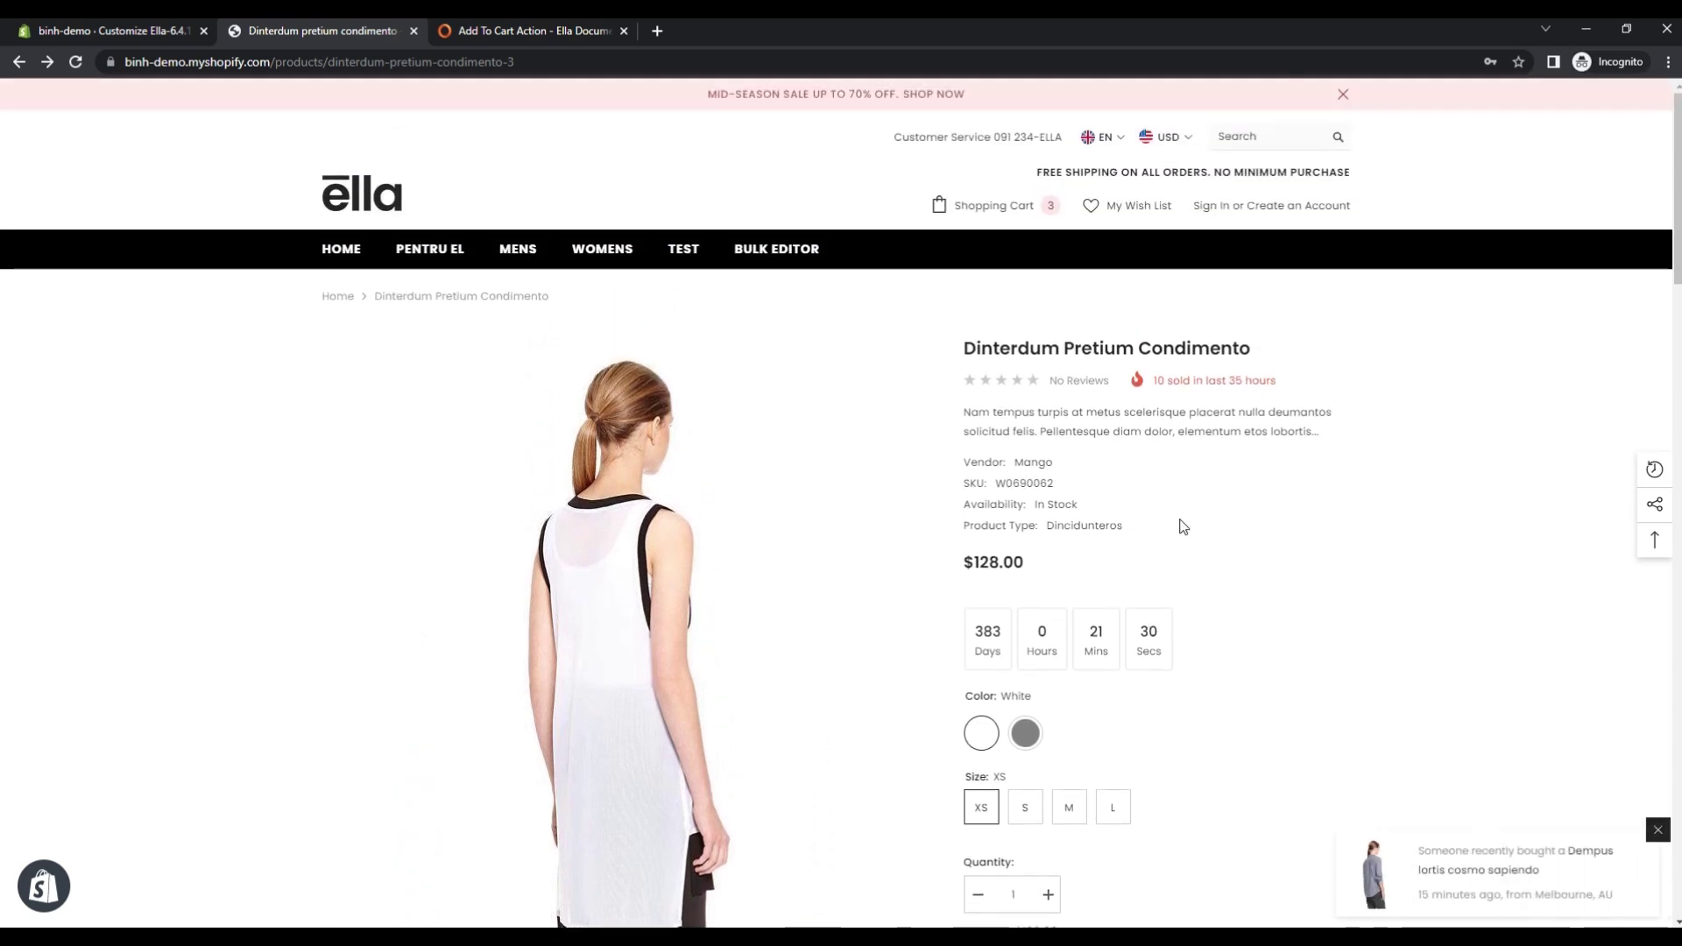
{"action": "left_click", "coordinate": [132, 32]}
- Switch After Add To Cart back to Redirect To Cart Page, save, and reload the storefront product page
{"action": "left_click", "coordinate": [197, 326]}
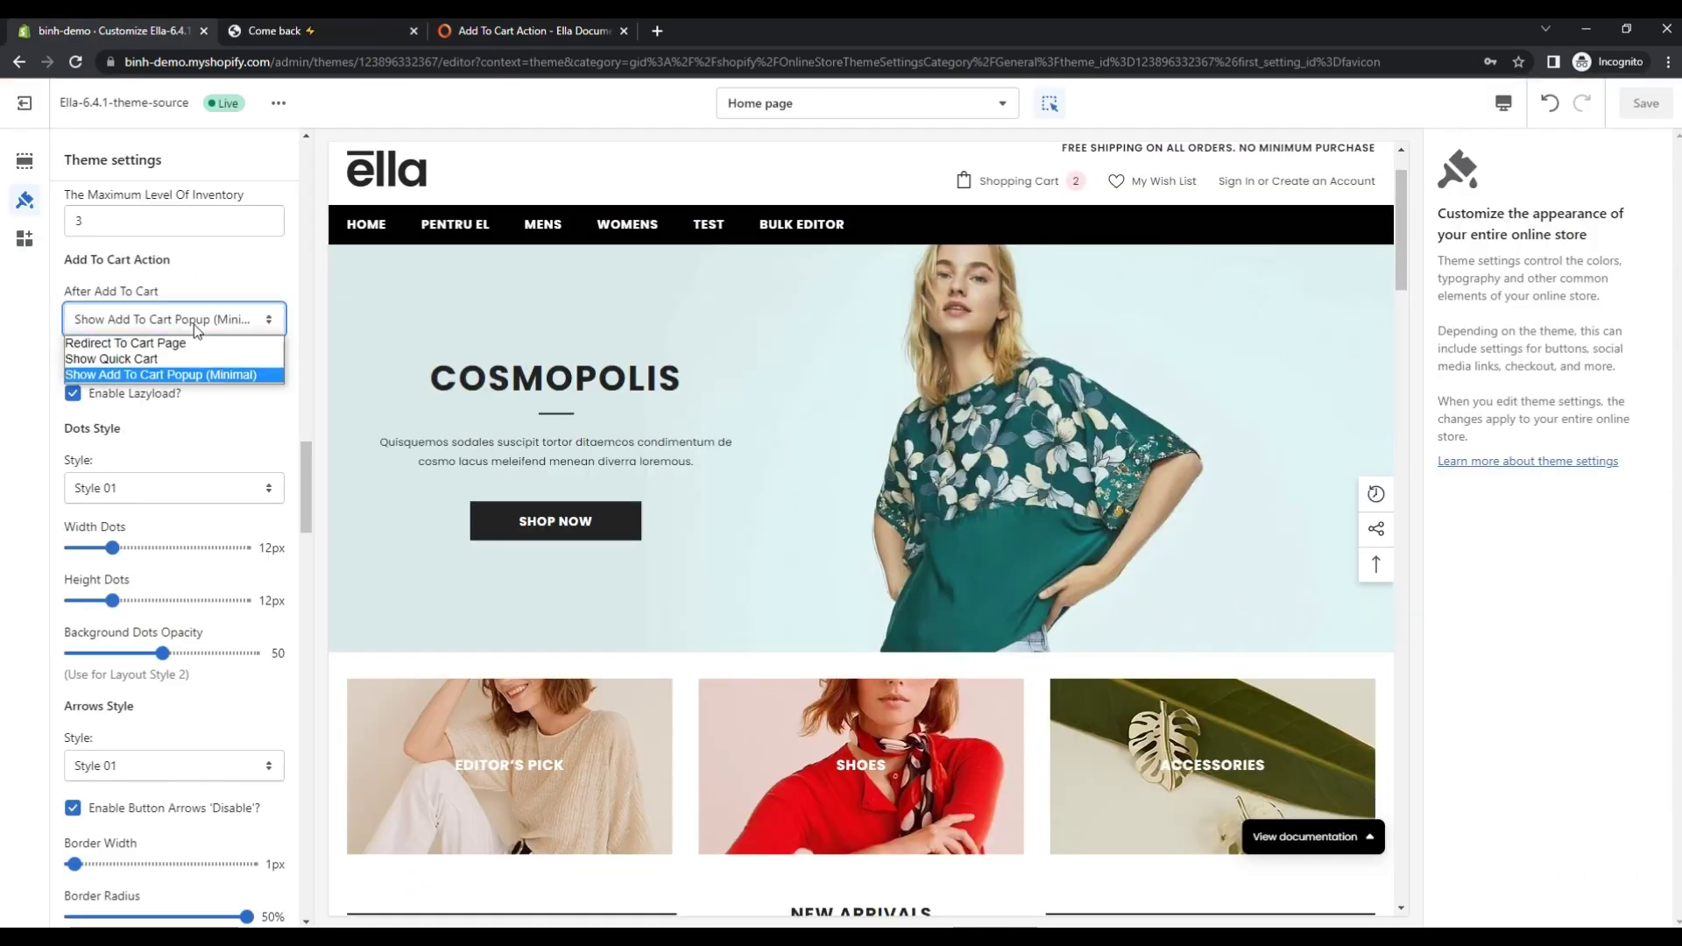
{"action": "left_click", "coordinate": [157, 343]}
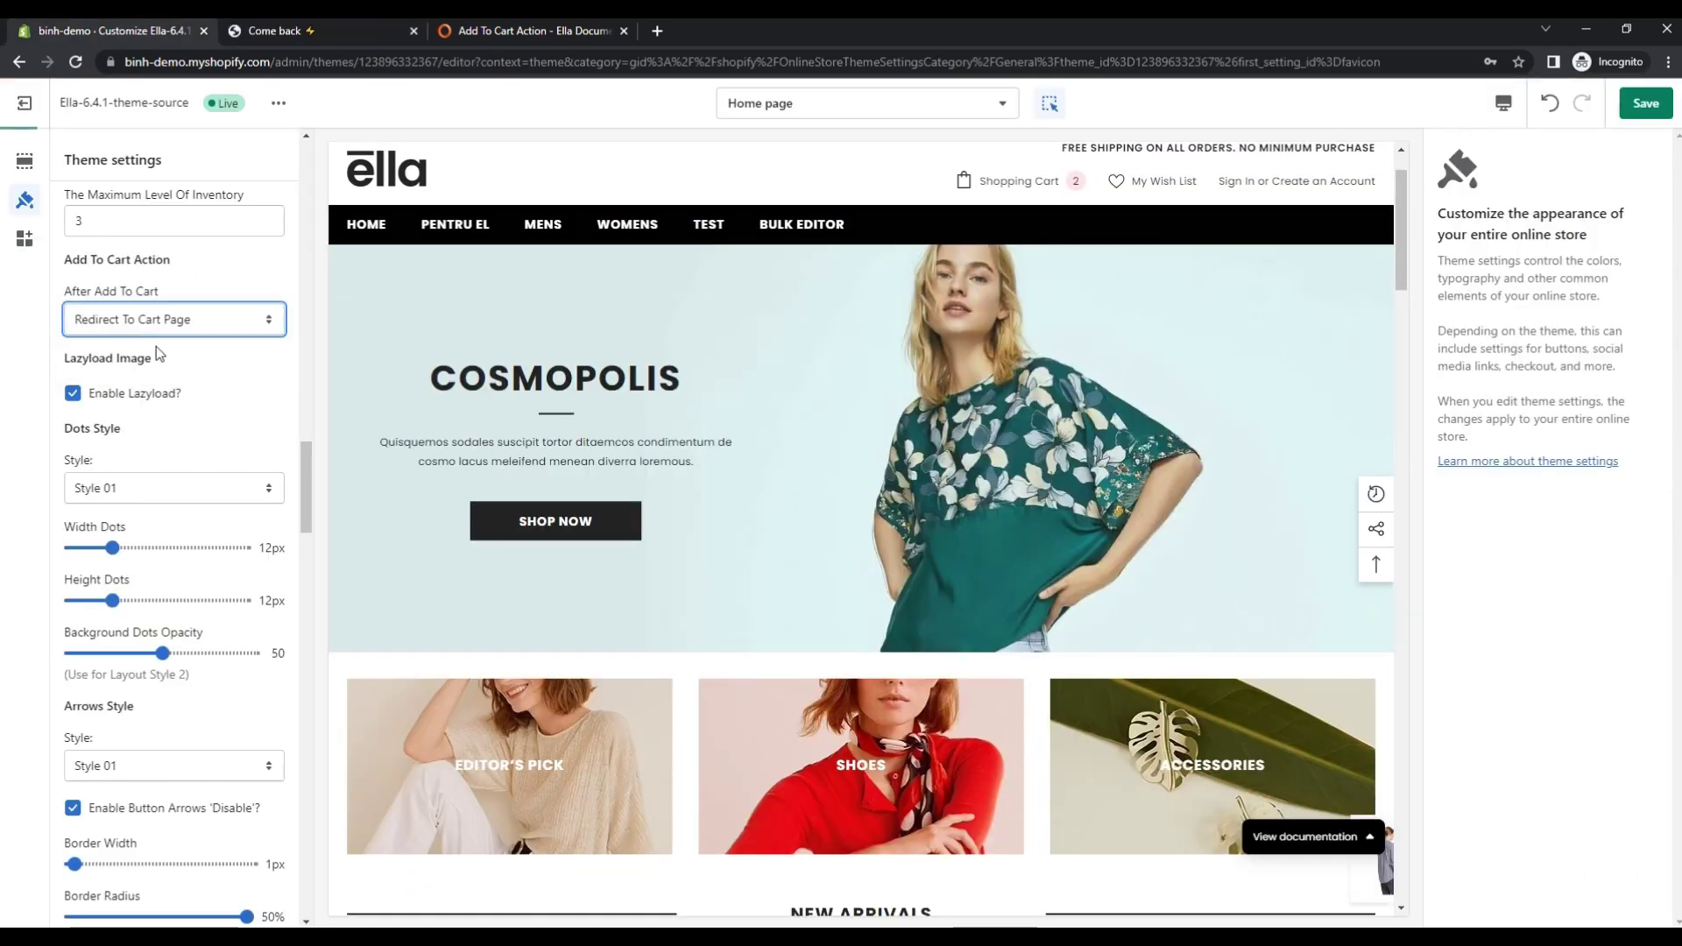
{"action": "left_click", "coordinate": [1666, 107]}
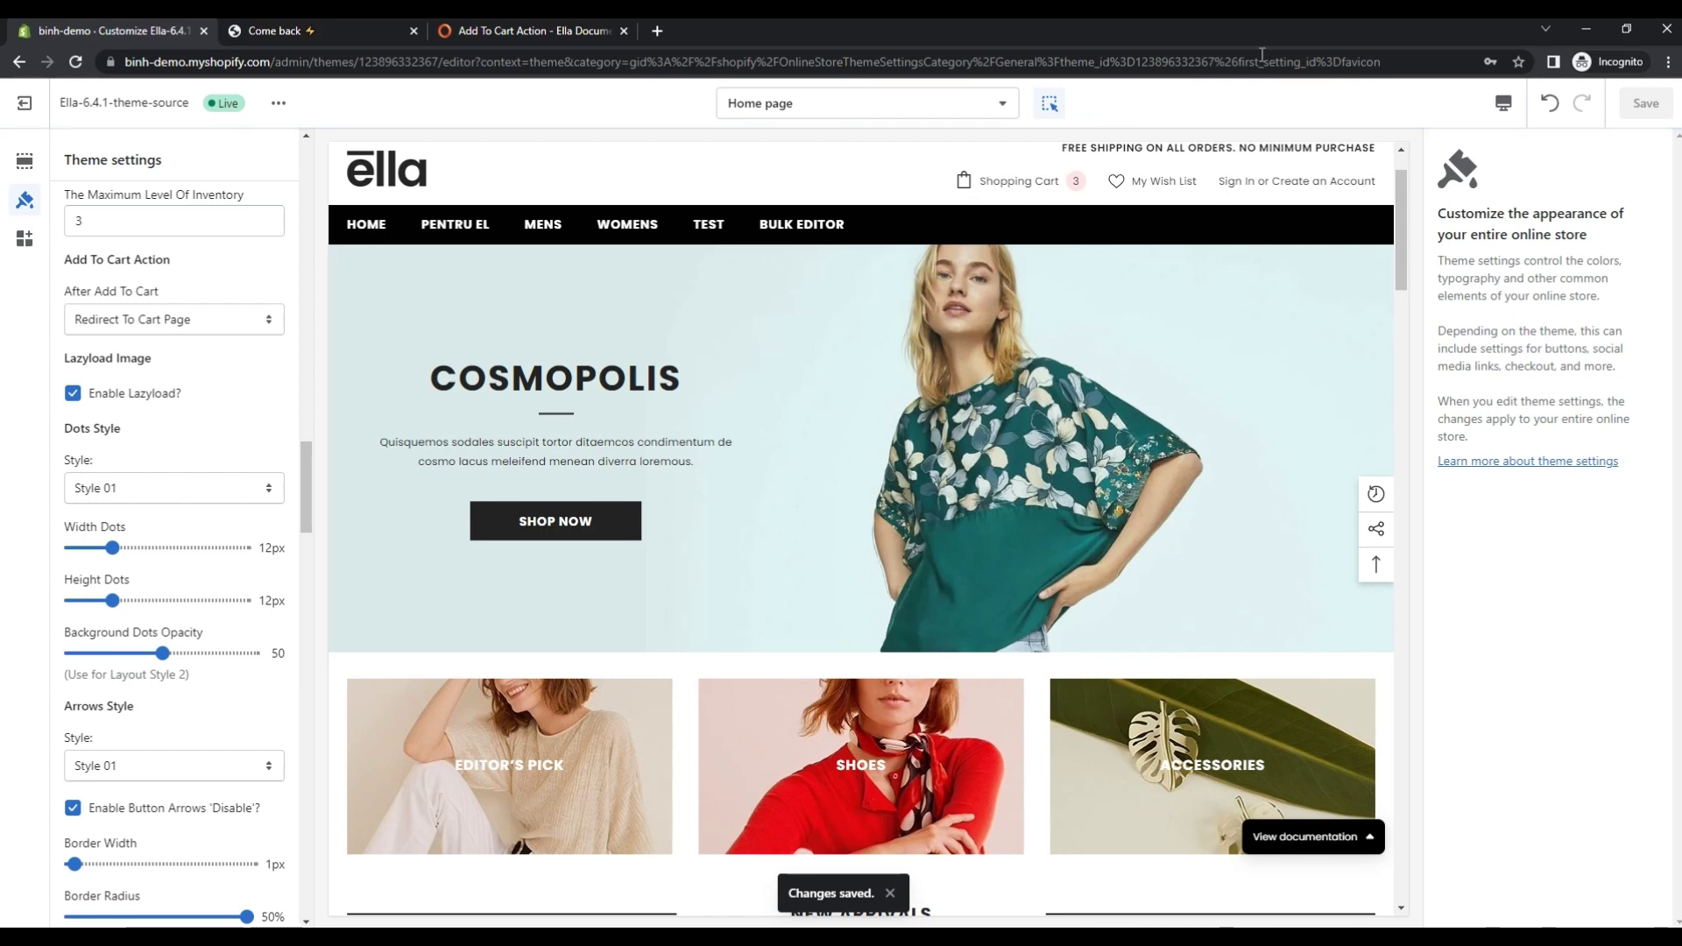
{"action": "left_click", "coordinate": [295, 35]}
{"action": "key", "text": "F5"}
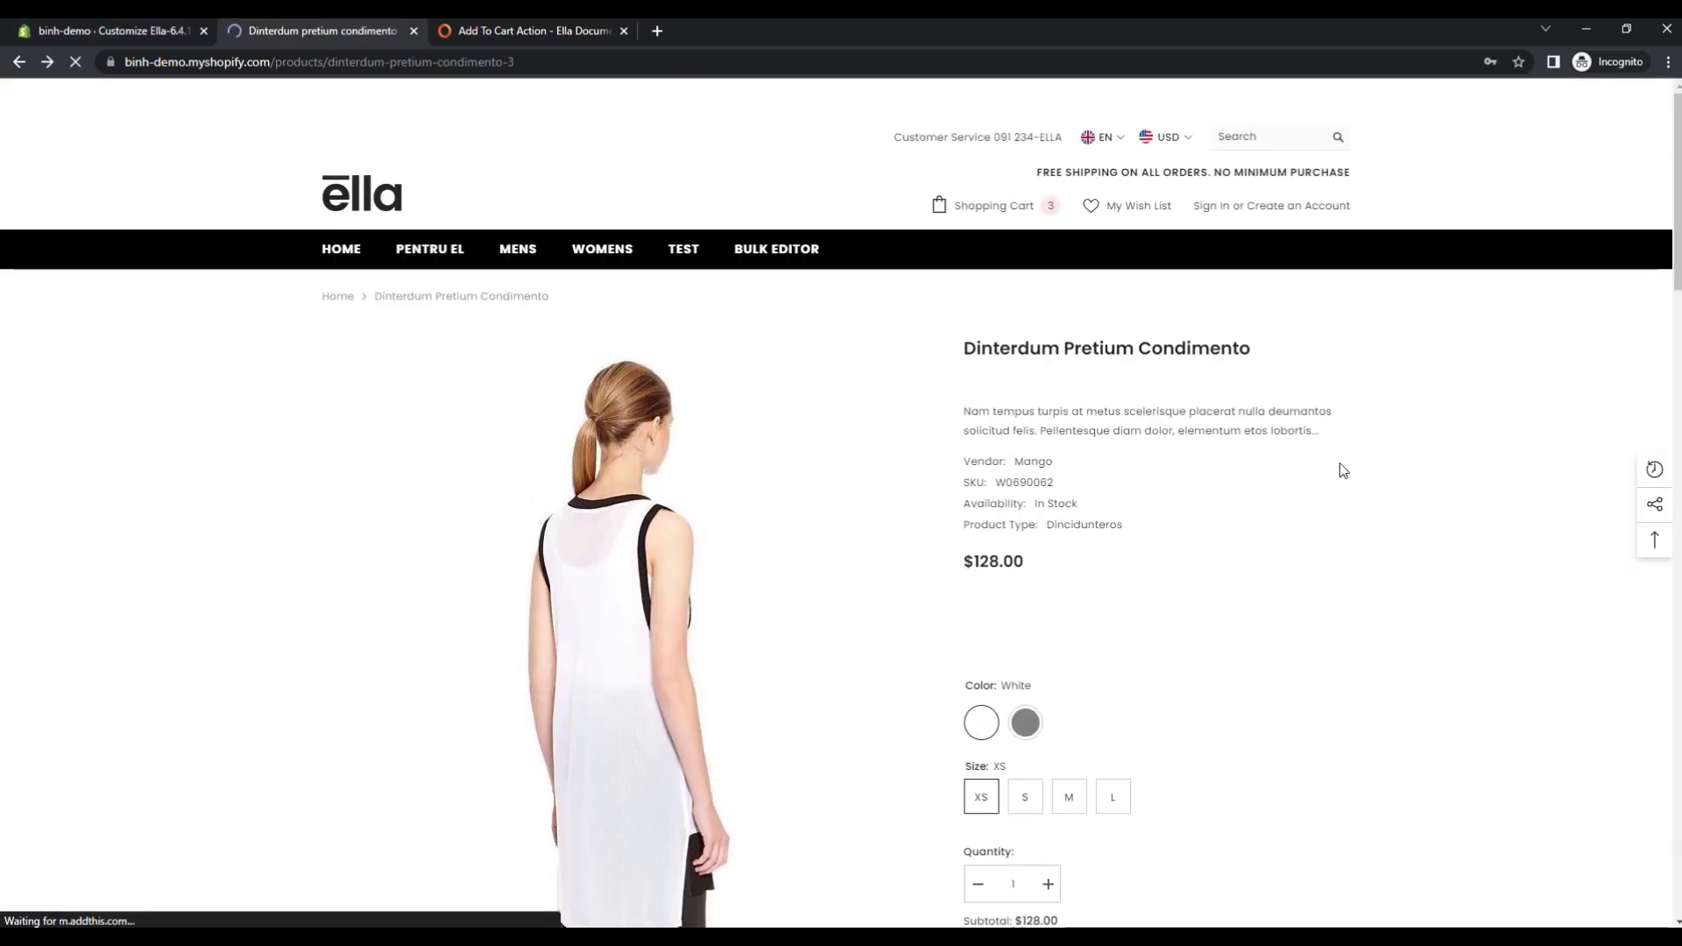
- Add the product again and confirm the redirect to the cart page, now at quantity 4
{"action": "scroll", "coordinate": [1385, 530], "scroll_direction": "down", "scroll_amount": 4}
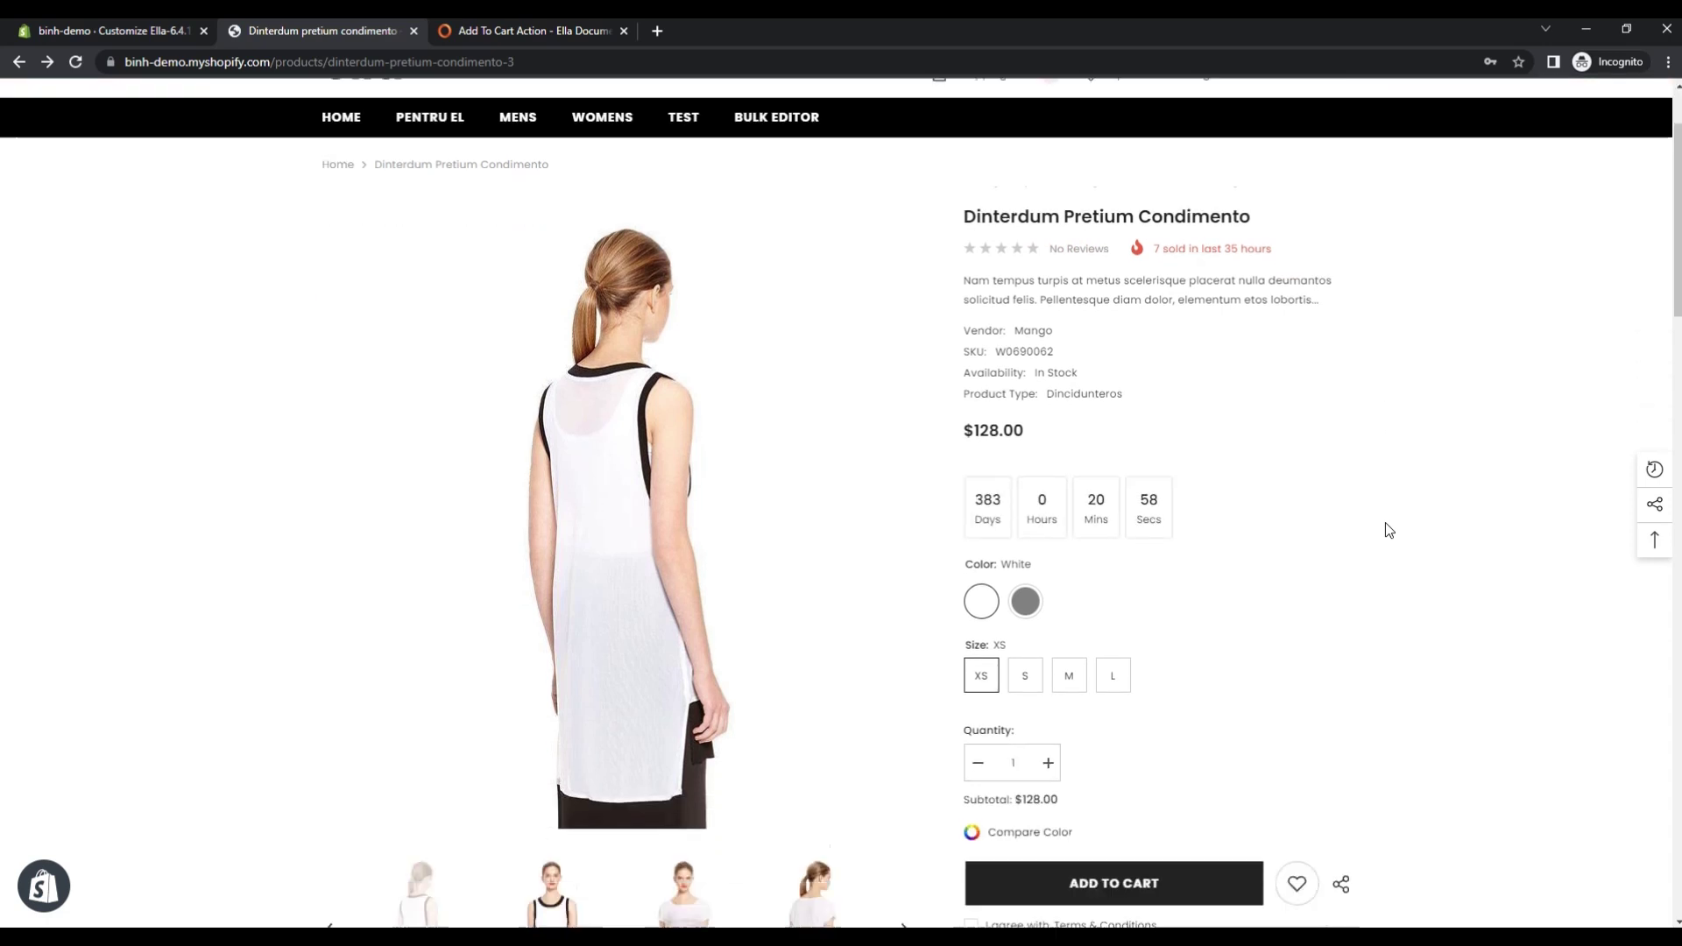
{"action": "scroll", "coordinate": [1386, 522], "scroll_direction": "down", "scroll_amount": 2}
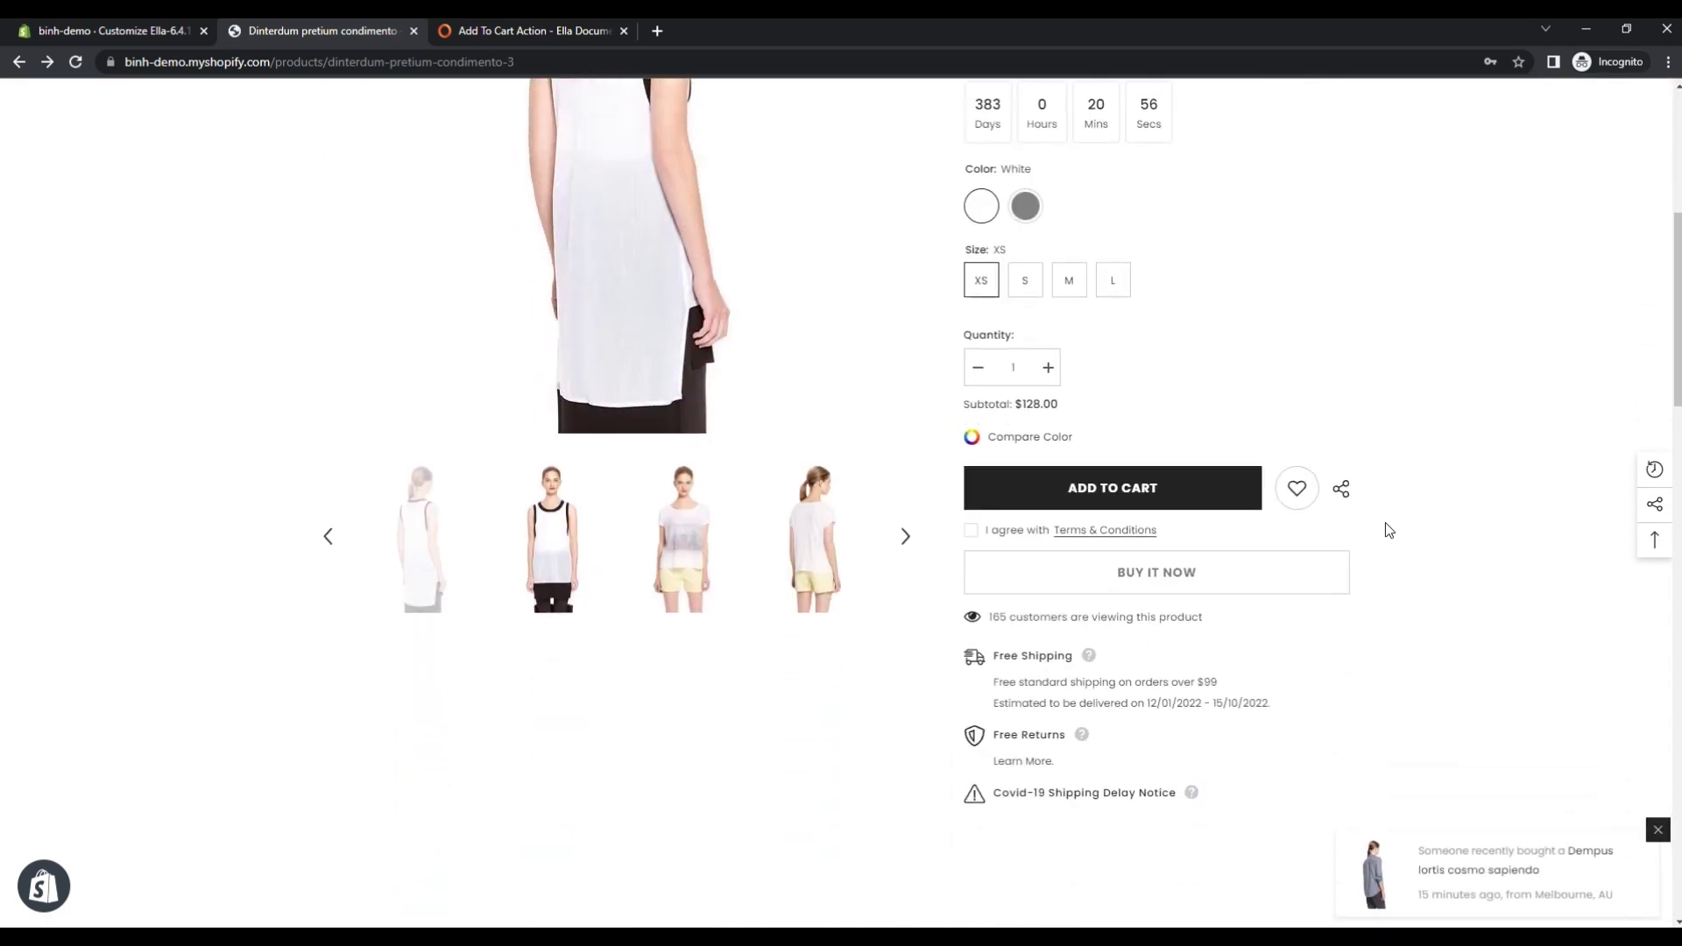
{"action": "left_click", "coordinate": [1179, 505]}
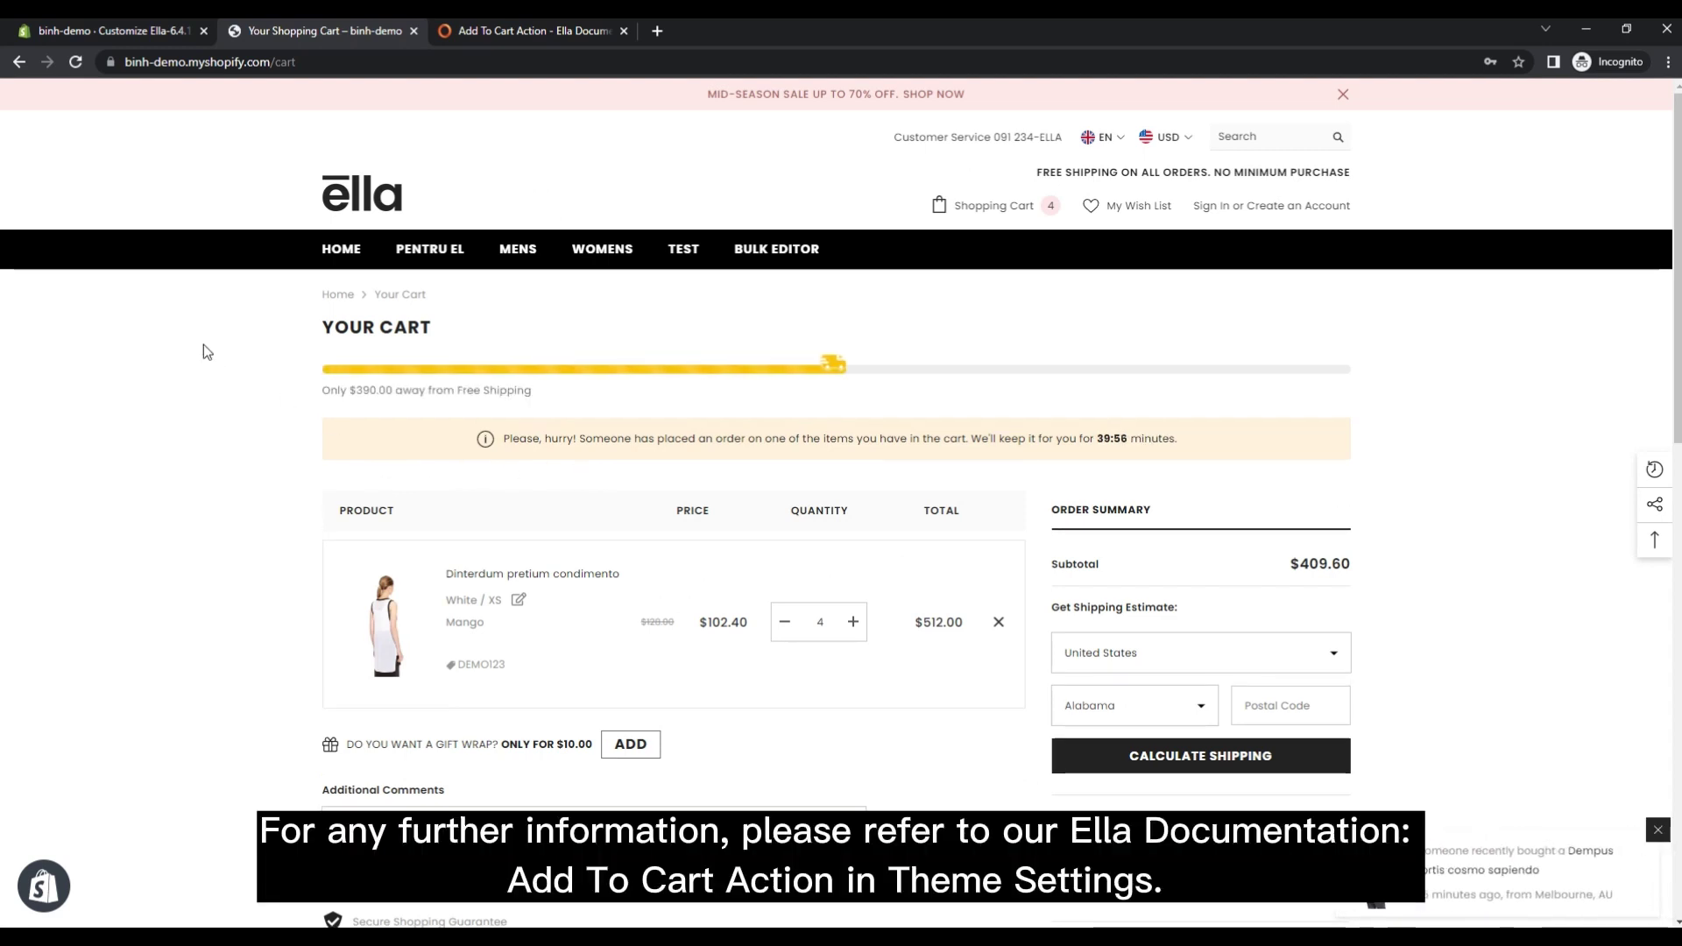
- Open the Add To Cart Action - Ella Documentation tab covering Redirect, Quick Cart and Minimal Popup
{"action": "left_click", "coordinate": [506, 37]}
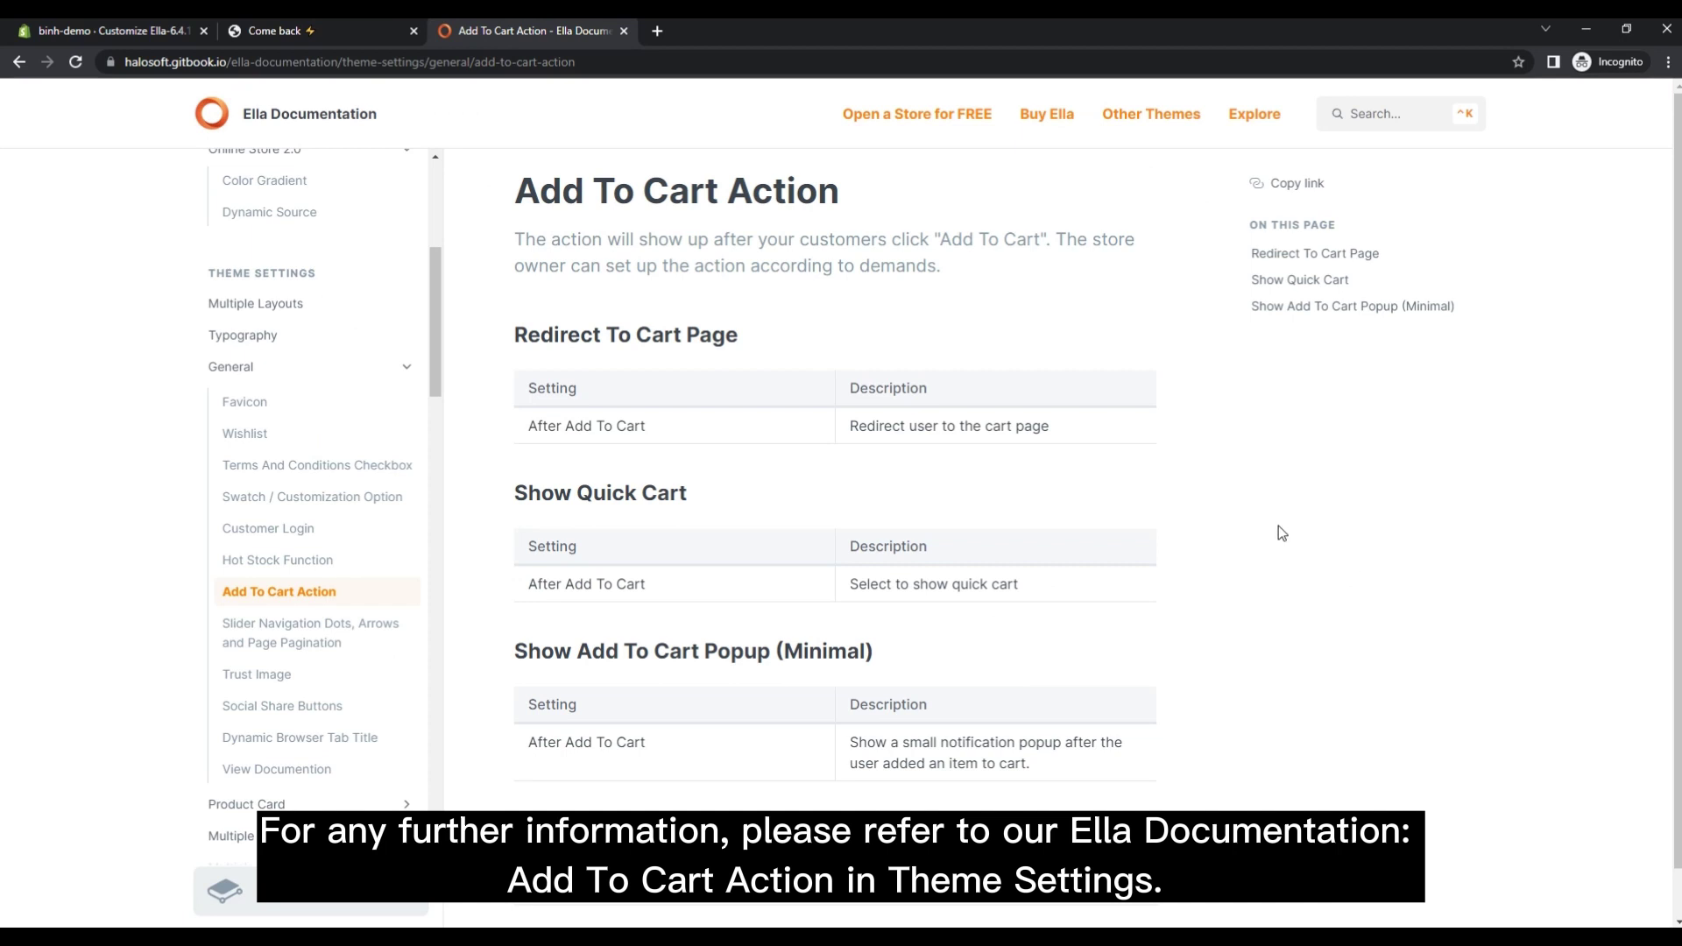